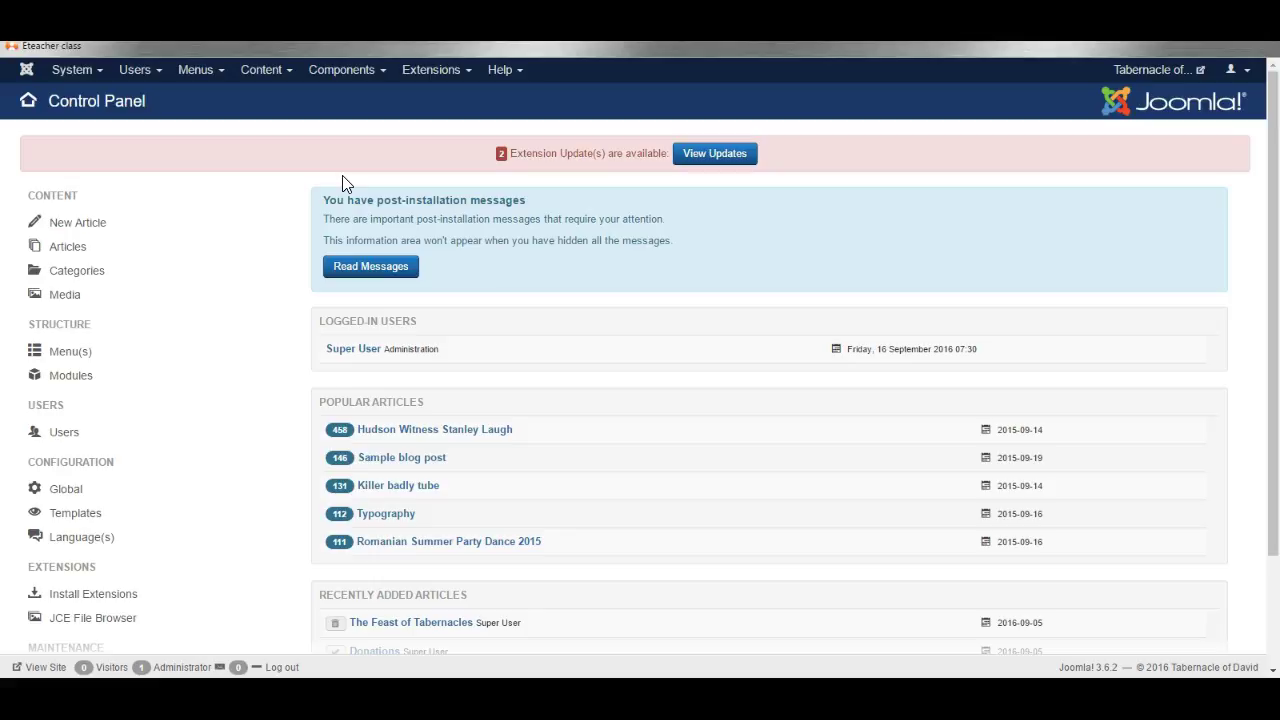
Go to Components > EShop and open the Catalog > Categories list.
{"action": "left_click", "coordinate": [340, 69]}
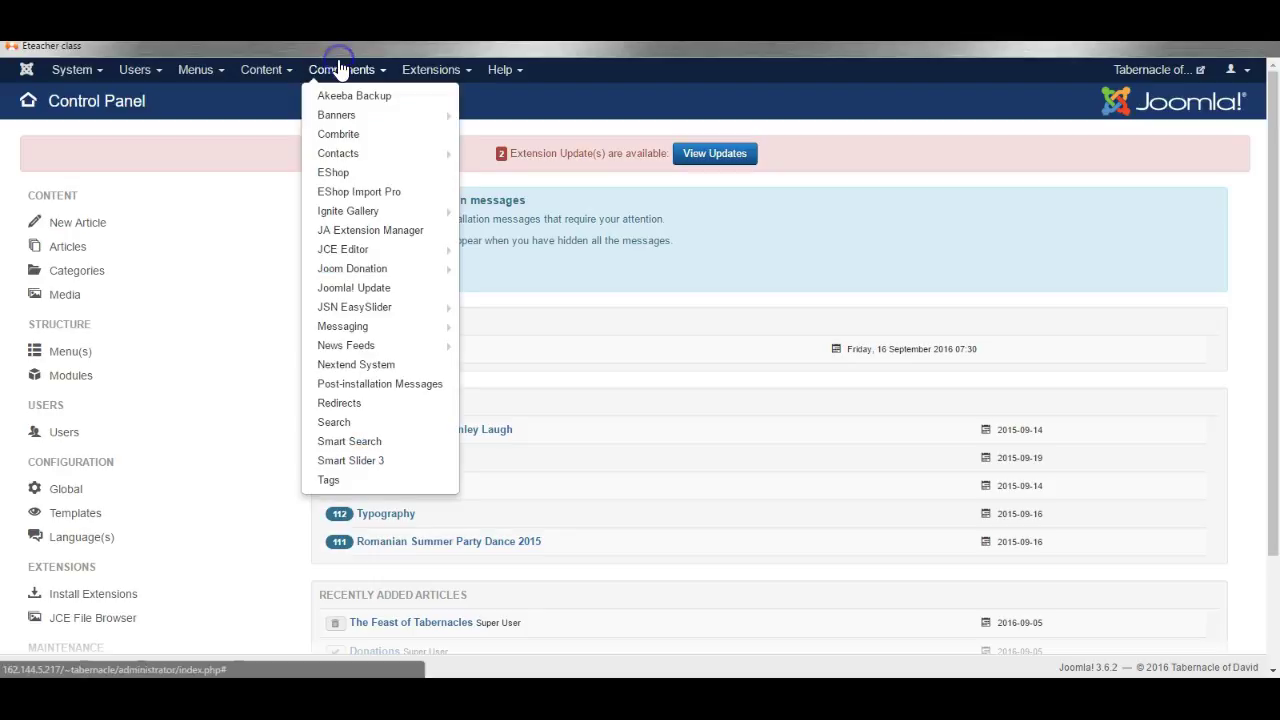
{"action": "left_click", "coordinate": [358, 176]}
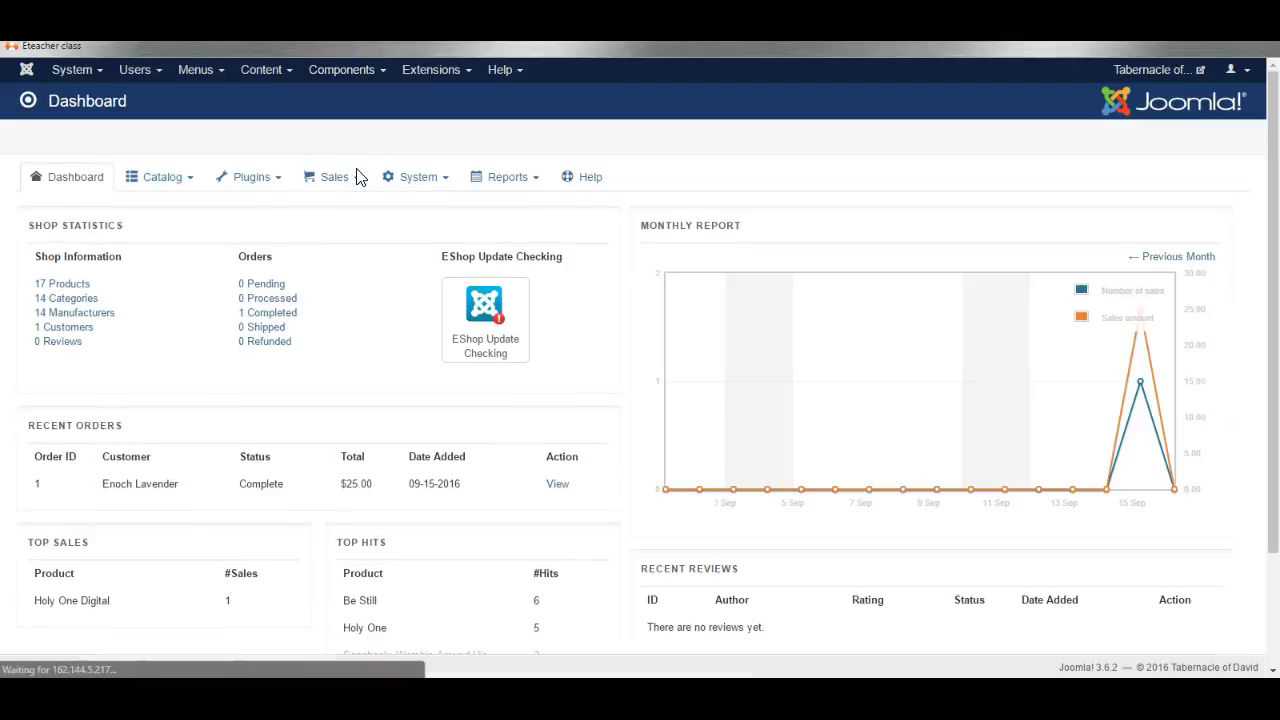
{"action": "left_click", "coordinate": [179, 182]}
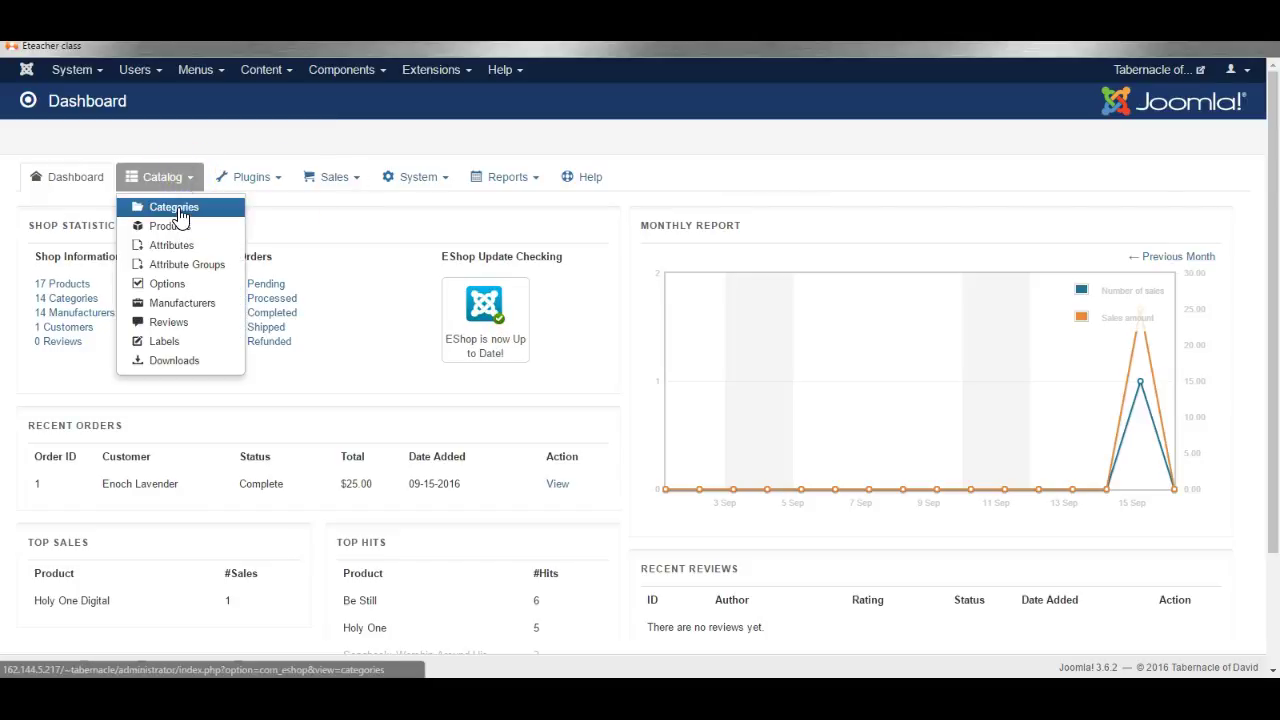
{"action": "left_click", "coordinate": [179, 210]}
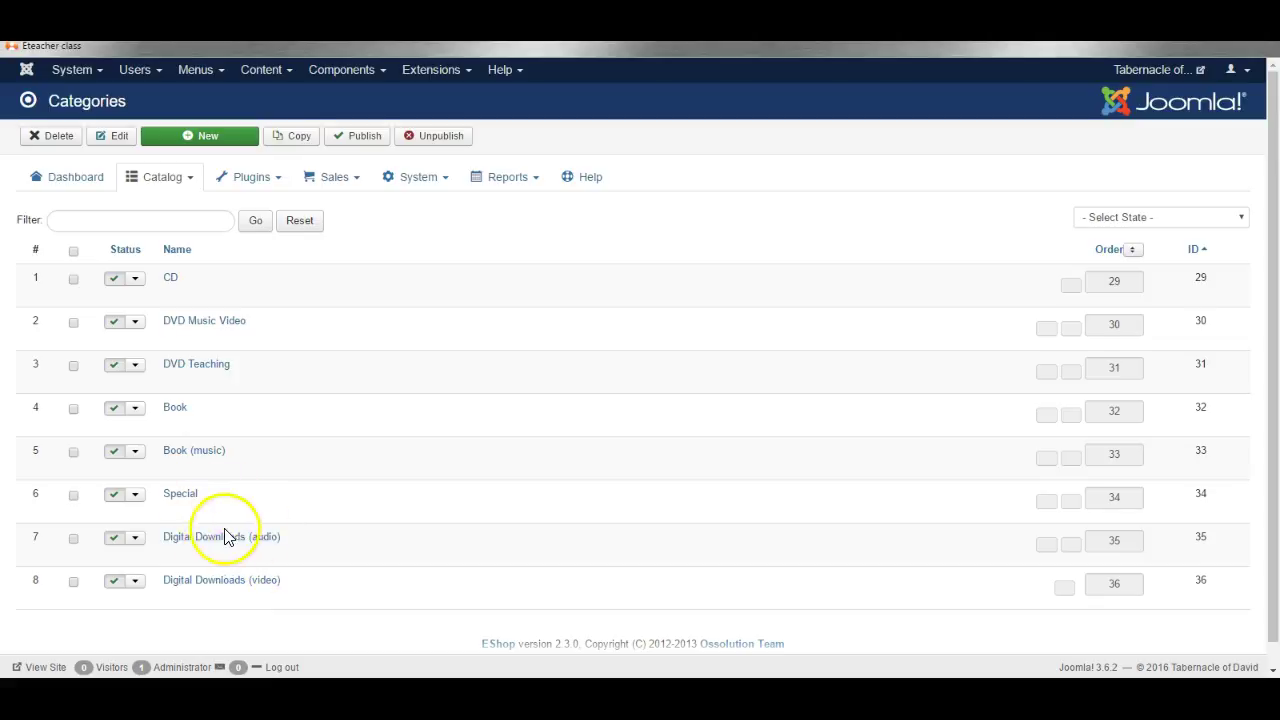
Create a new download 'Test 1' using file 031.mp3 with 5 downloads allowed.
{"action": "left_click", "coordinate": [172, 188]}
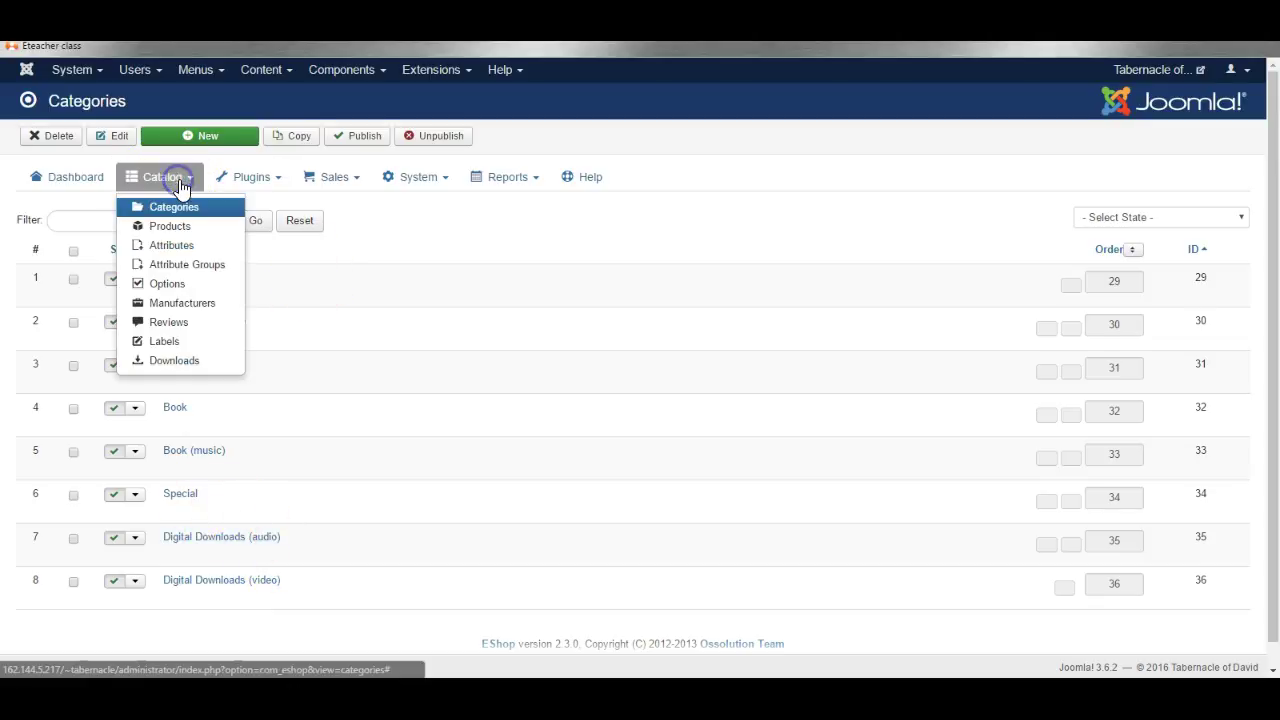
{"action": "left_click", "coordinate": [180, 370]}
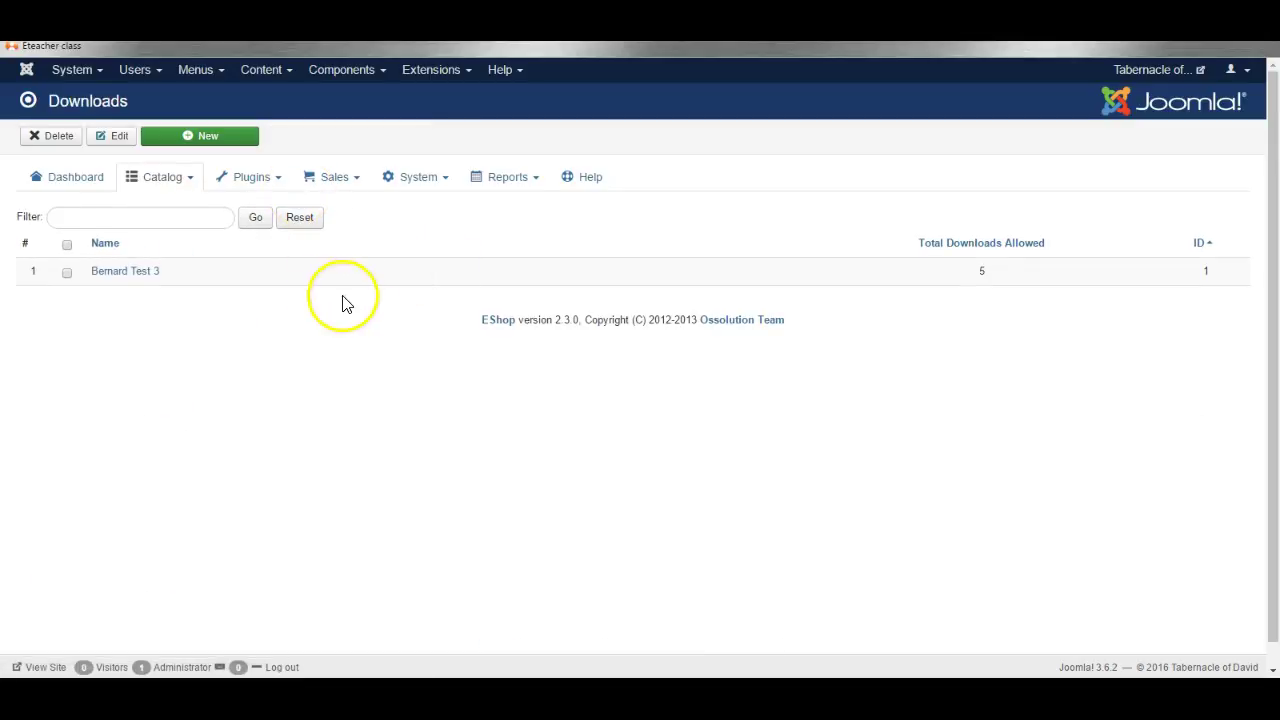
{"action": "left_click", "coordinate": [205, 135]}
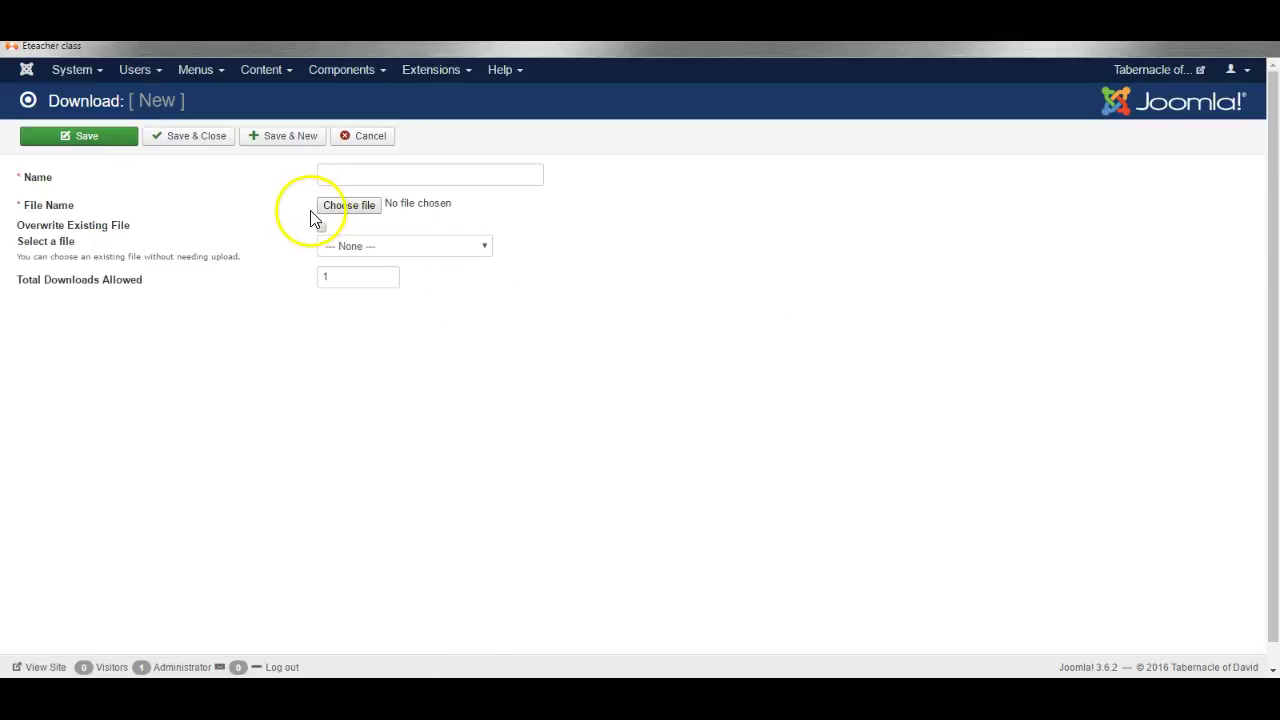
{"action": "left_click", "coordinate": [372, 178]}
{"action": "type", "text": "Test 1"}
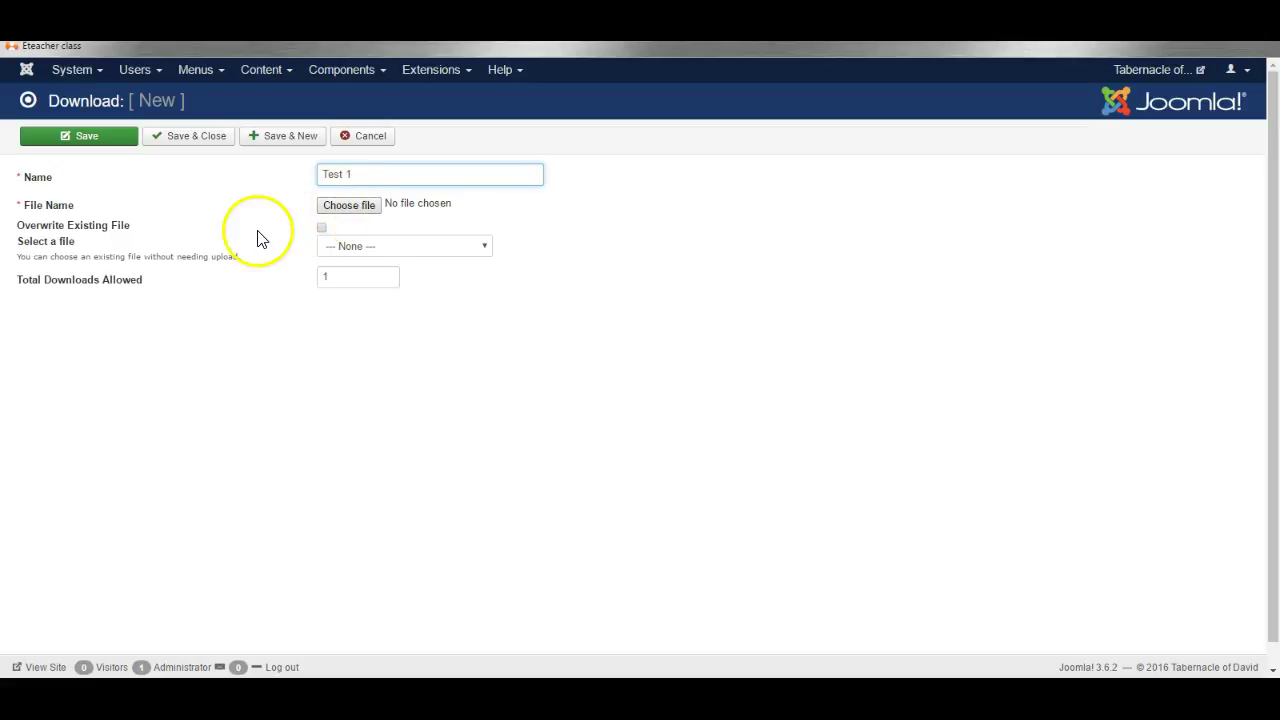
{"action": "left_click", "coordinate": [359, 207]}
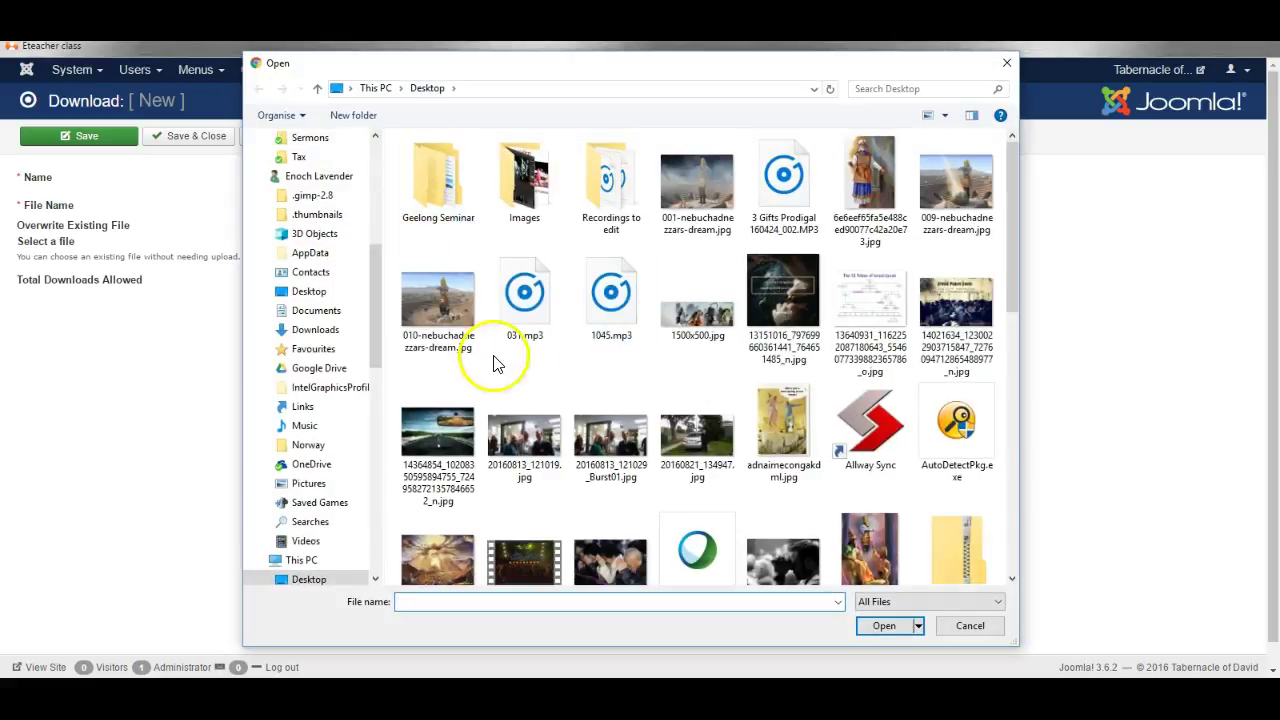
{"action": "left_click", "coordinate": [524, 293]}
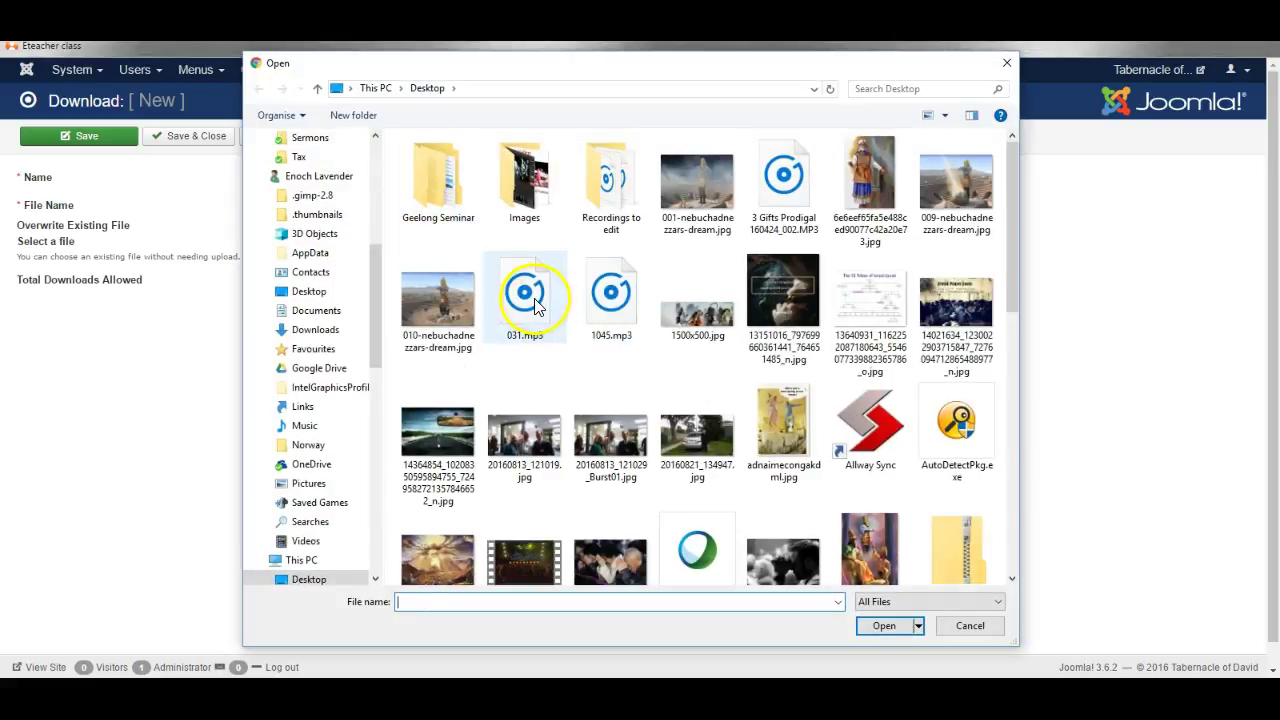
{"action": "left_click", "coordinate": [884, 626]}
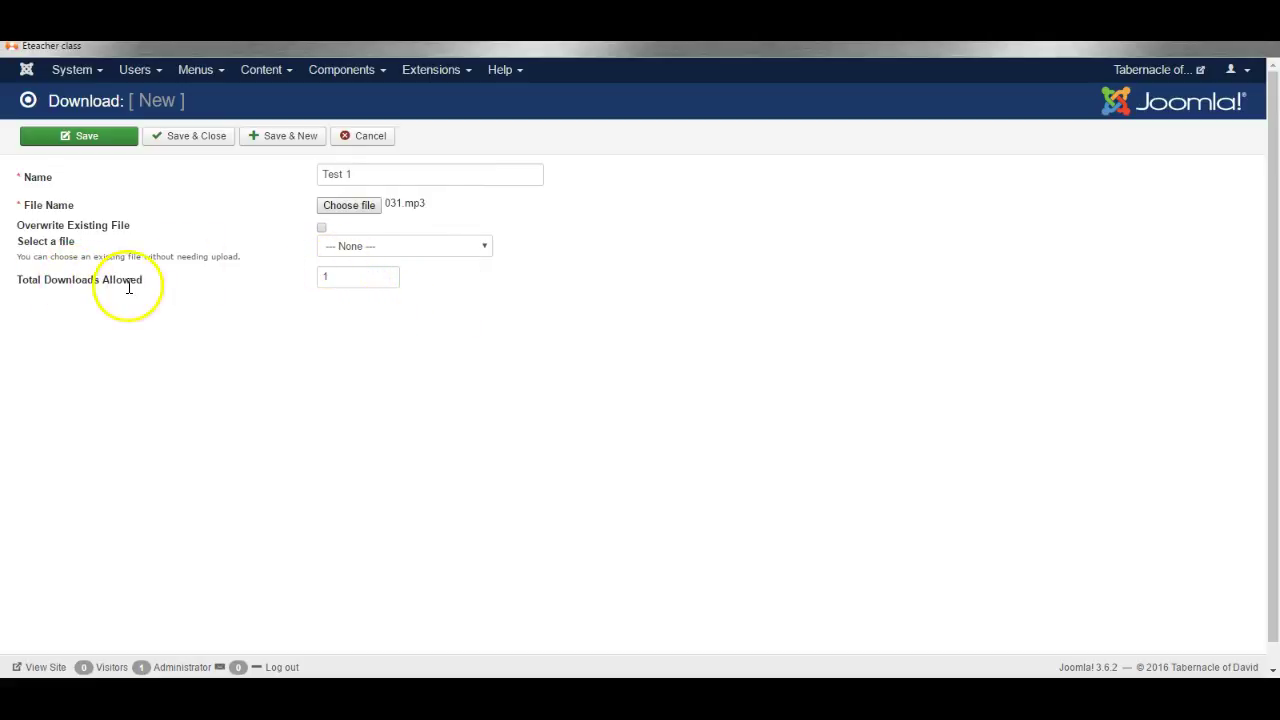
{"action": "double_click", "coordinate": [311, 277]}
{"action": "type", "text": "5"}
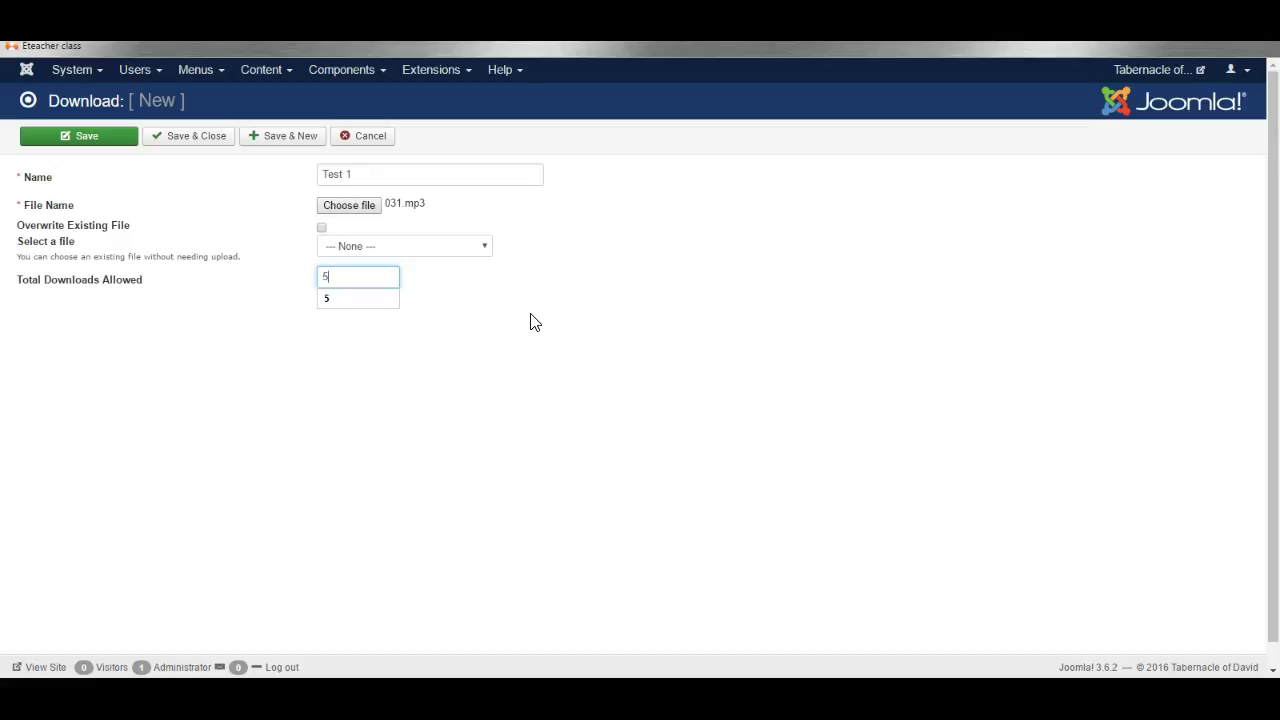
Save and close the Test 1 download with its 5 allowed downloads.
{"action": "left_click", "coordinate": [390, 298]}
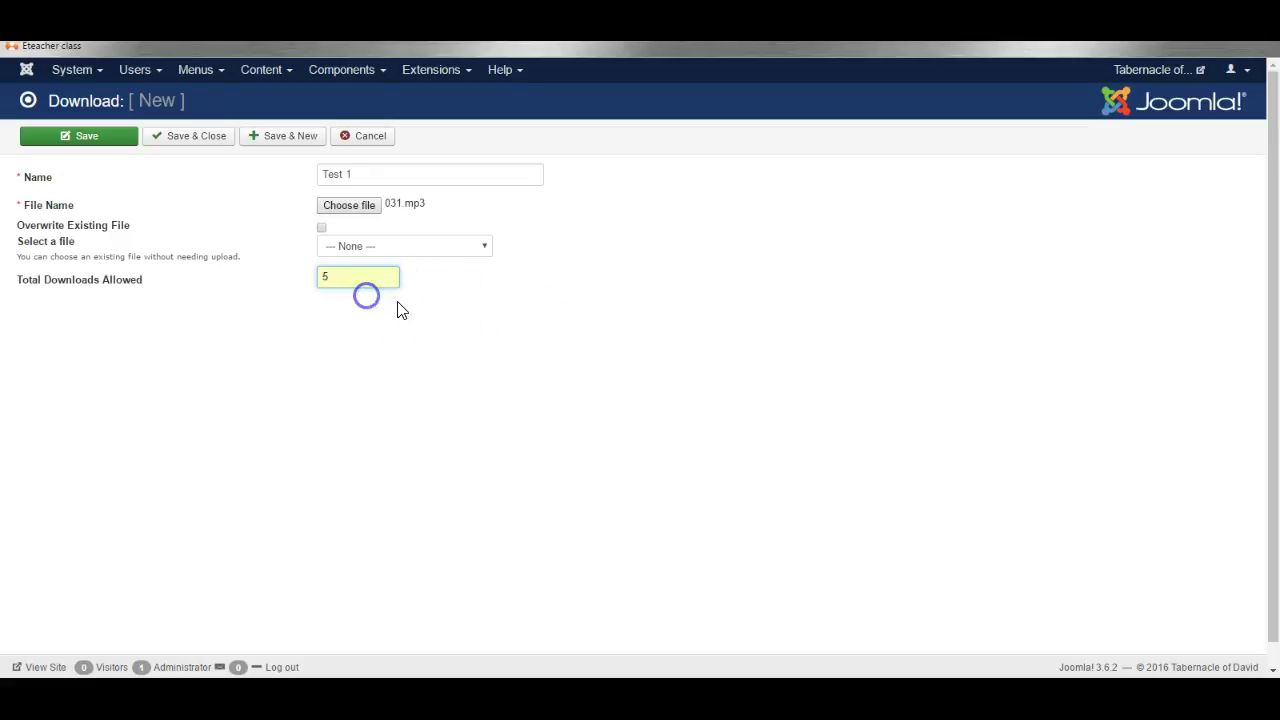
{"action": "left_click", "coordinate": [188, 140]}
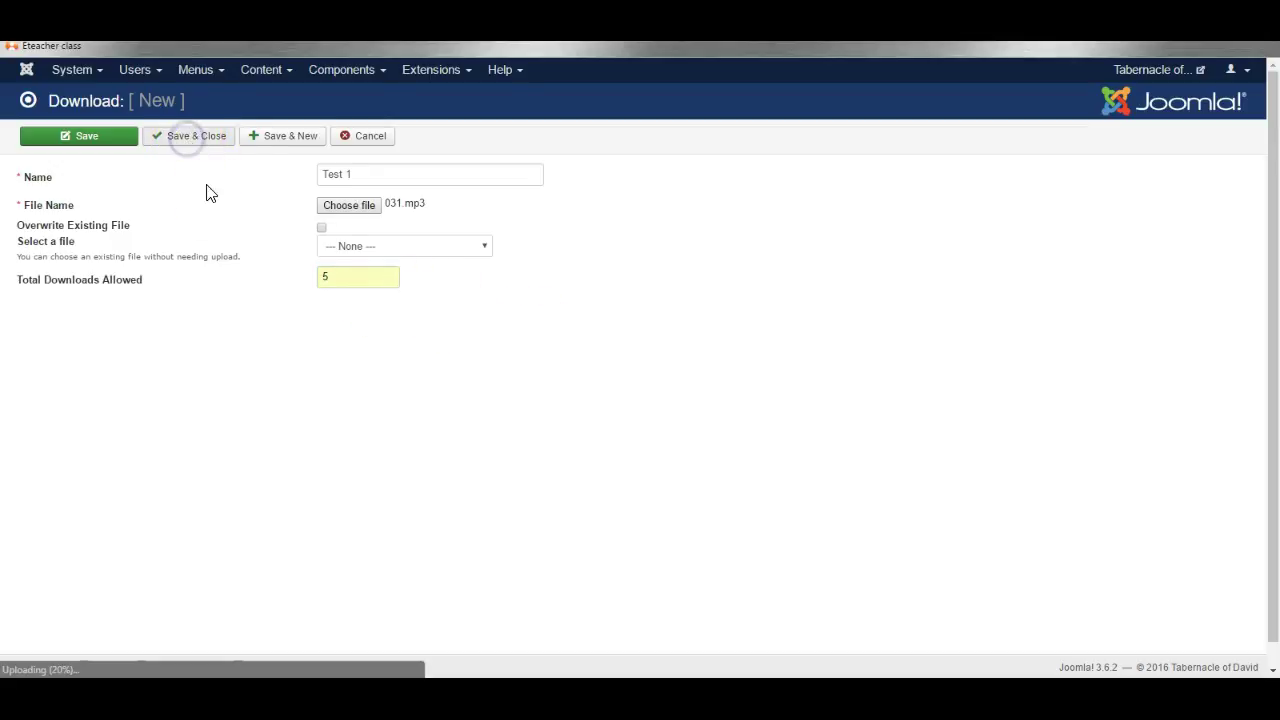
{"action": "left_click", "coordinate": [243, 230]}
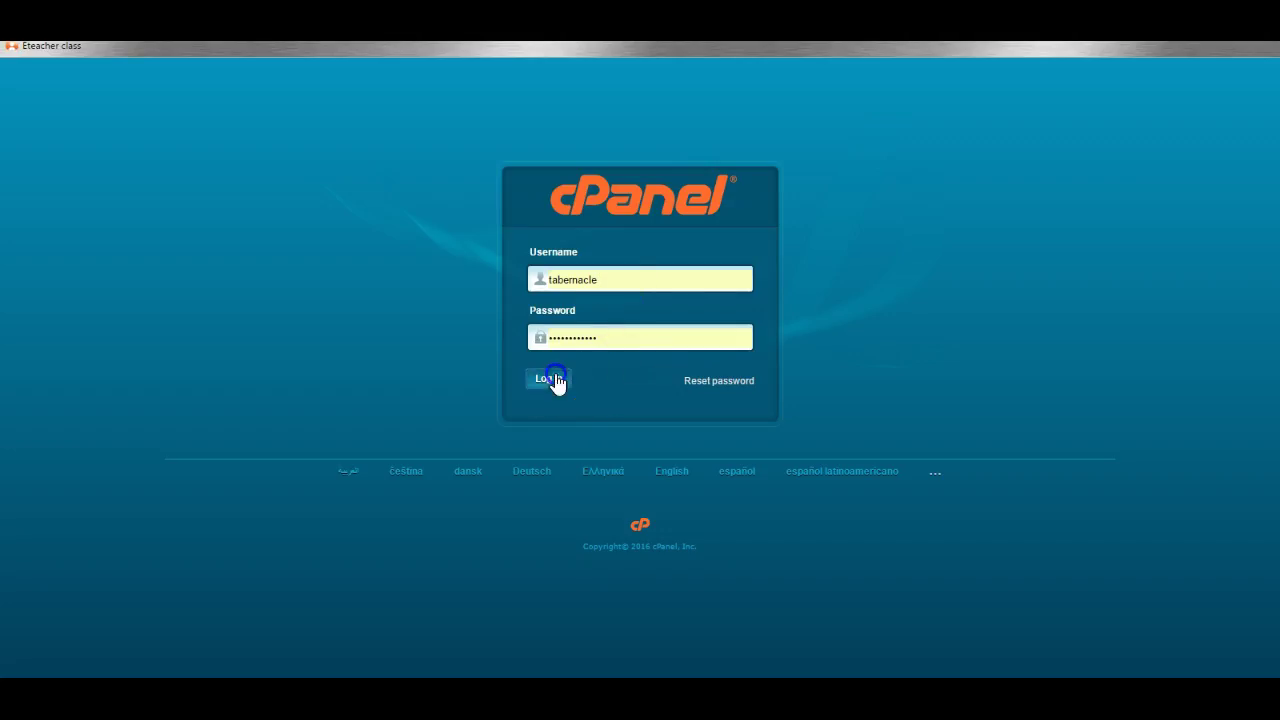
In cPanel File Manager, browse to media/com_eshop/downloads to find 031.mp3.
{"action": "left_click", "coordinate": [555, 379]}
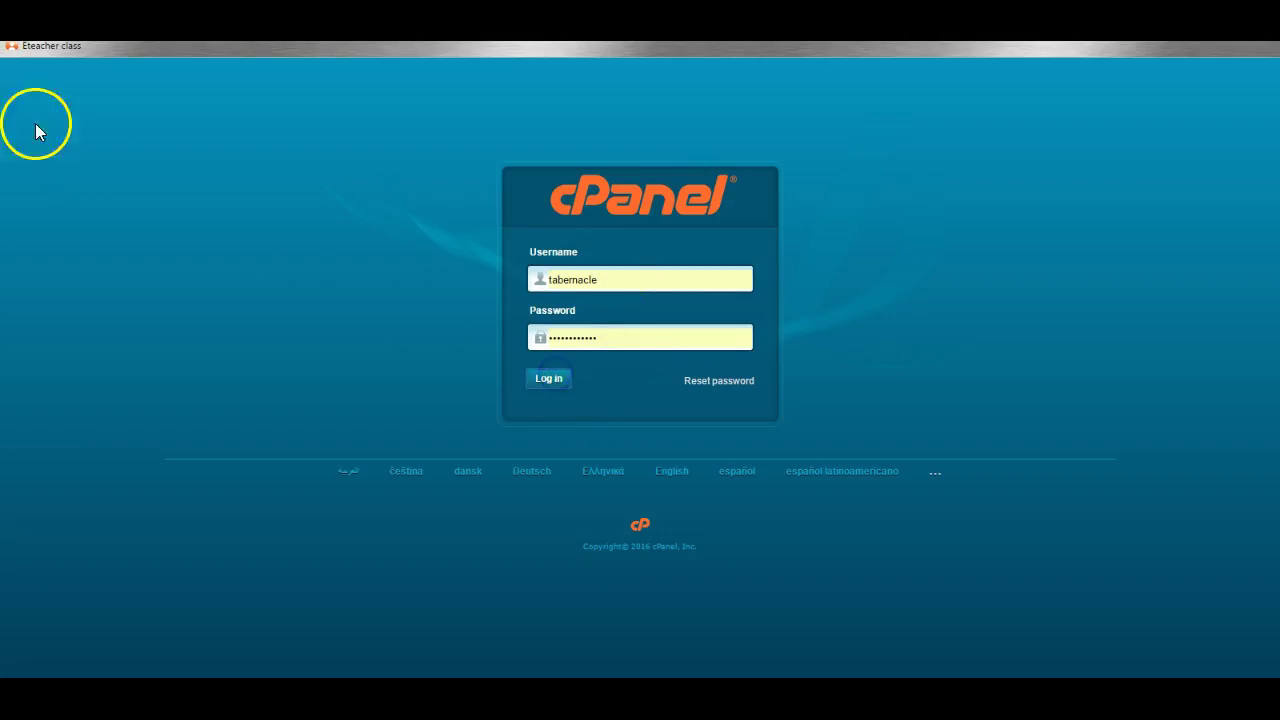
{"action": "scroll", "coordinate": [311, 302], "scroll_direction": "up", "scroll_amount": 3}
{"action": "scroll", "coordinate": [309, 302], "scroll_direction": "down", "scroll_amount": 3}
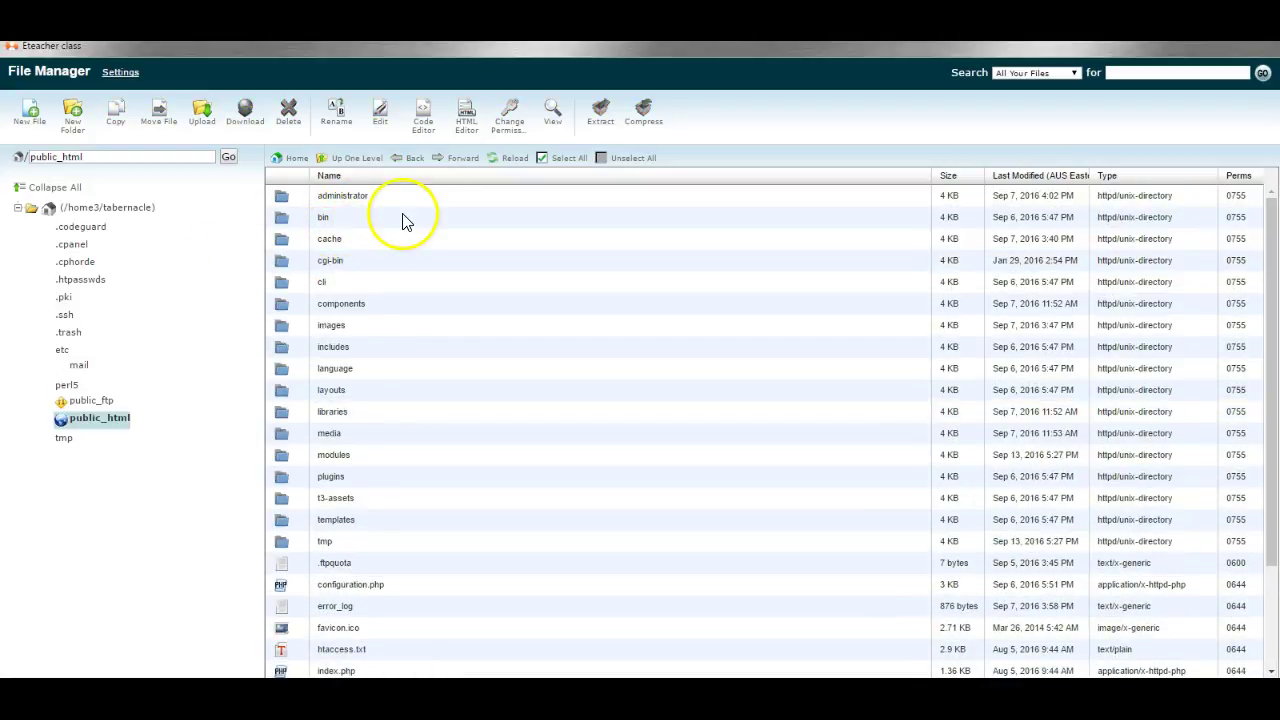
{"action": "double_click", "coordinate": [302, 434]}
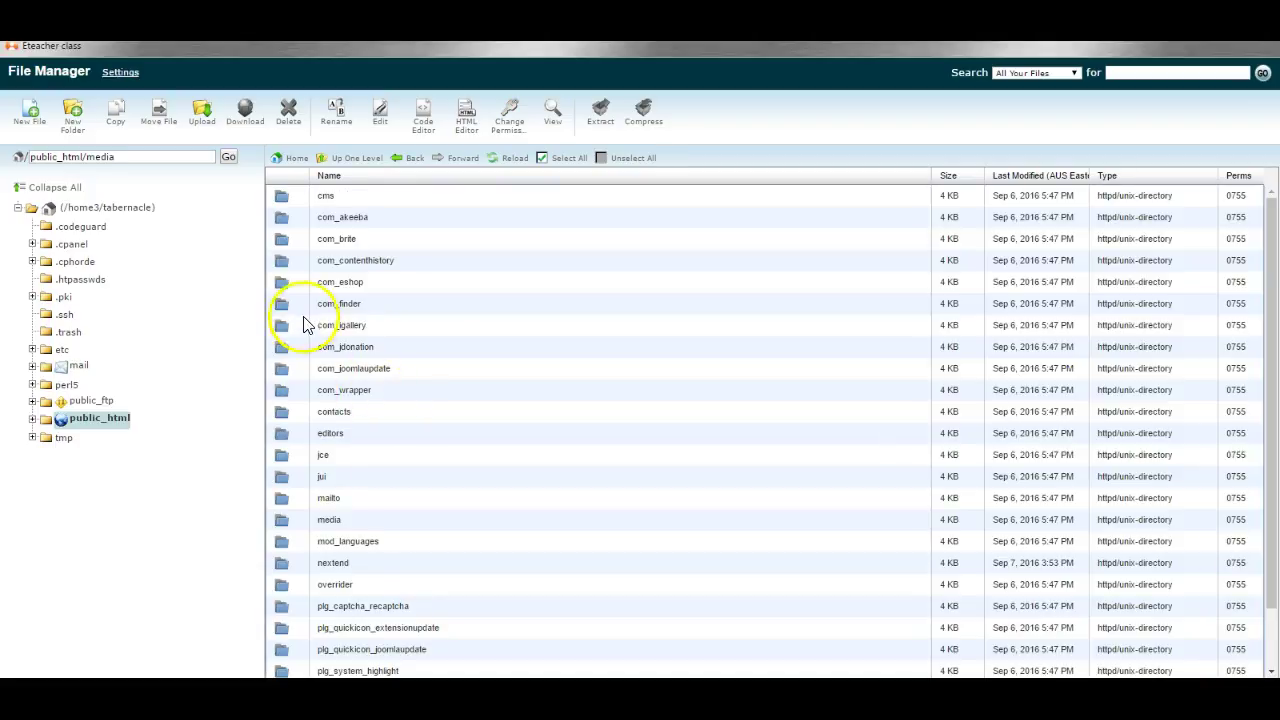
{"action": "double_click", "coordinate": [300, 281]}
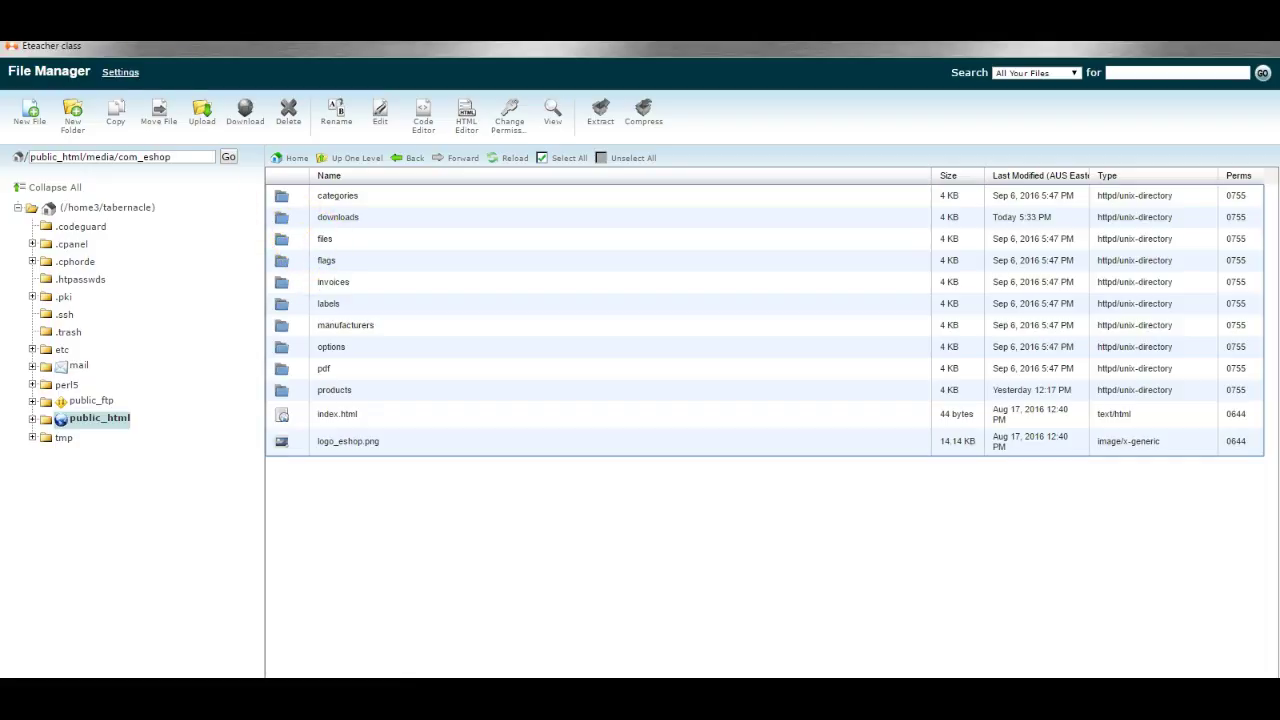
{"action": "double_click", "coordinate": [300, 220]}
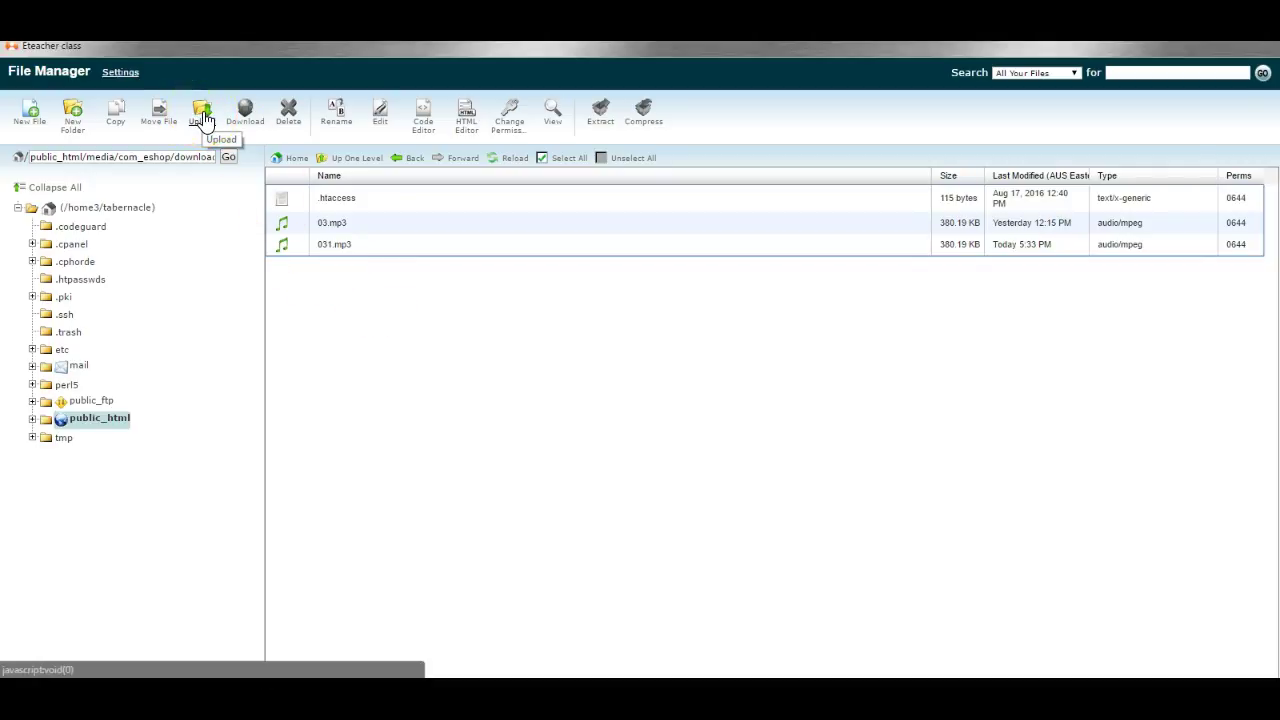
{"action": "left_click", "coordinate": [203, 115]}
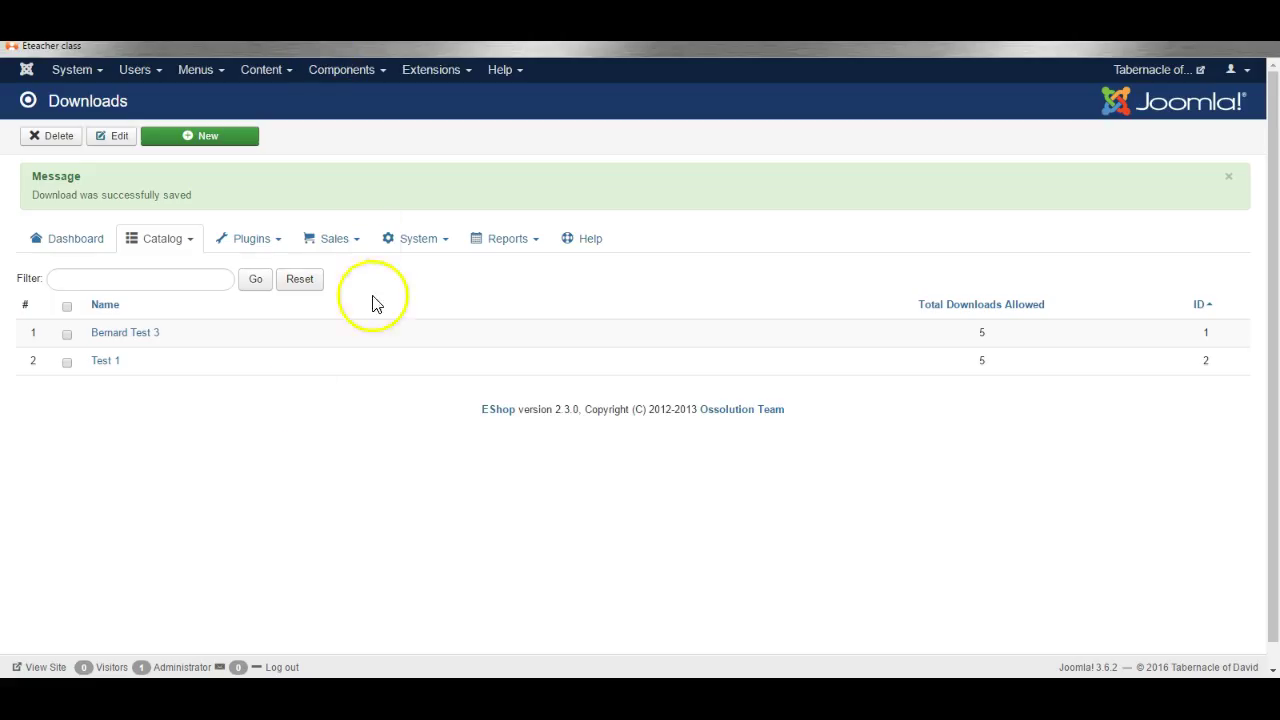
Start a new download and inspect the server file list and file picker without choosing a file.
{"action": "left_click", "coordinate": [200, 140]}
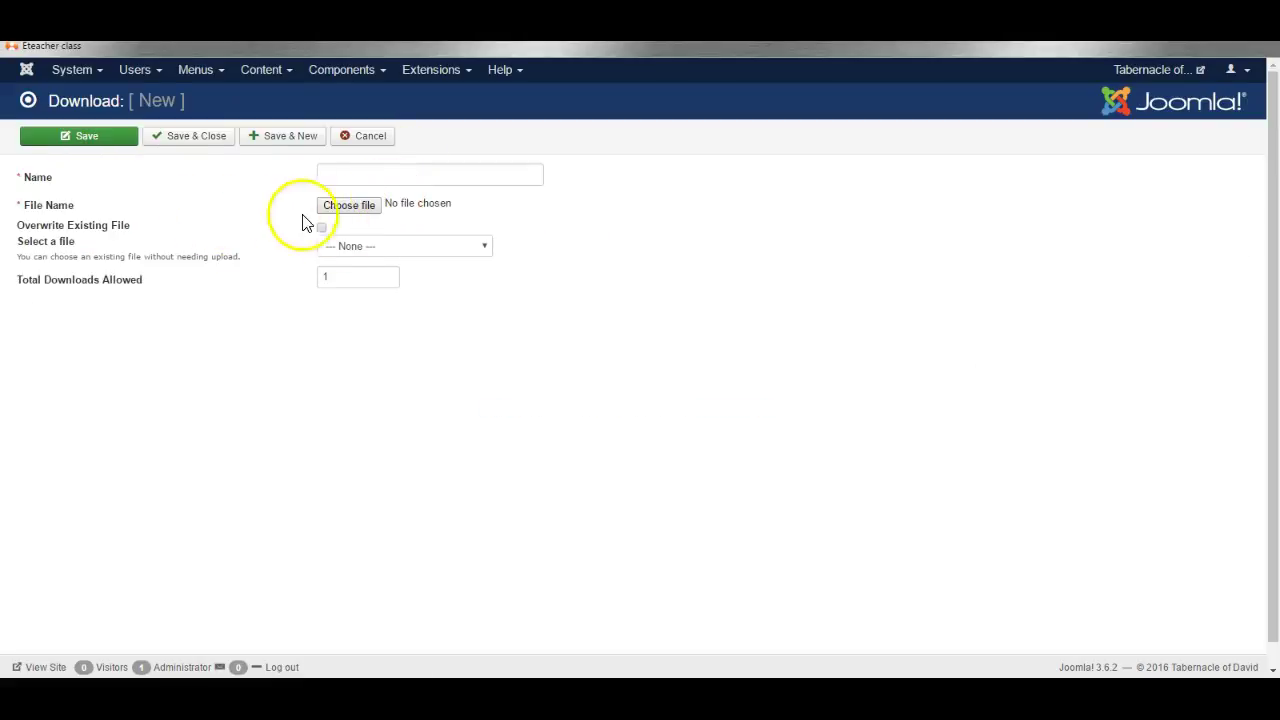
{"action": "left_click", "coordinate": [392, 248]}
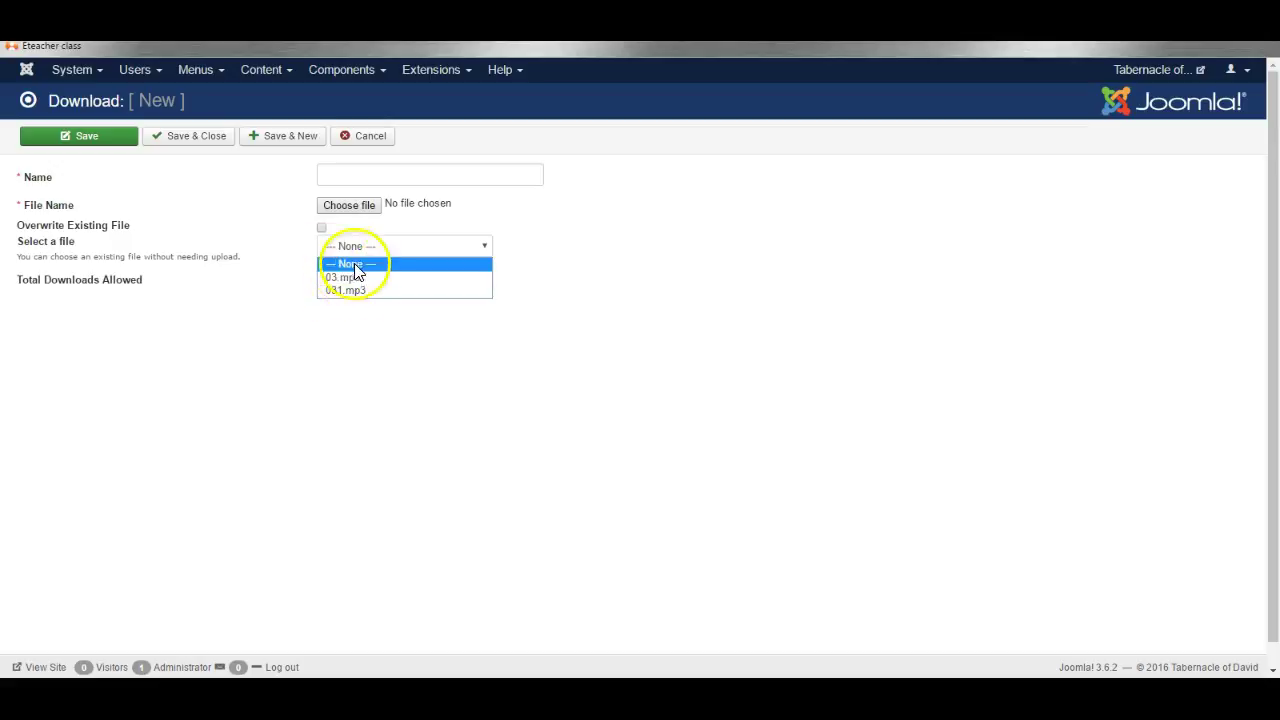
{"action": "left_click", "coordinate": [352, 206]}
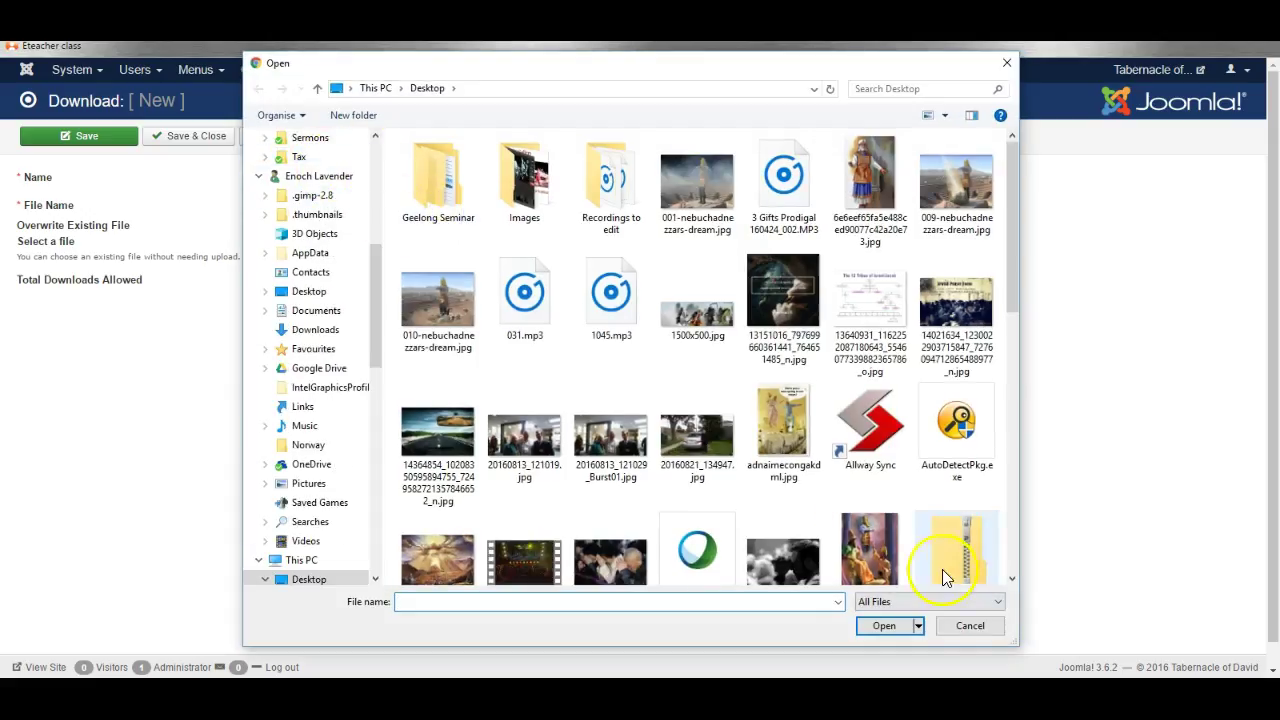
{"action": "left_click", "coordinate": [965, 623]}
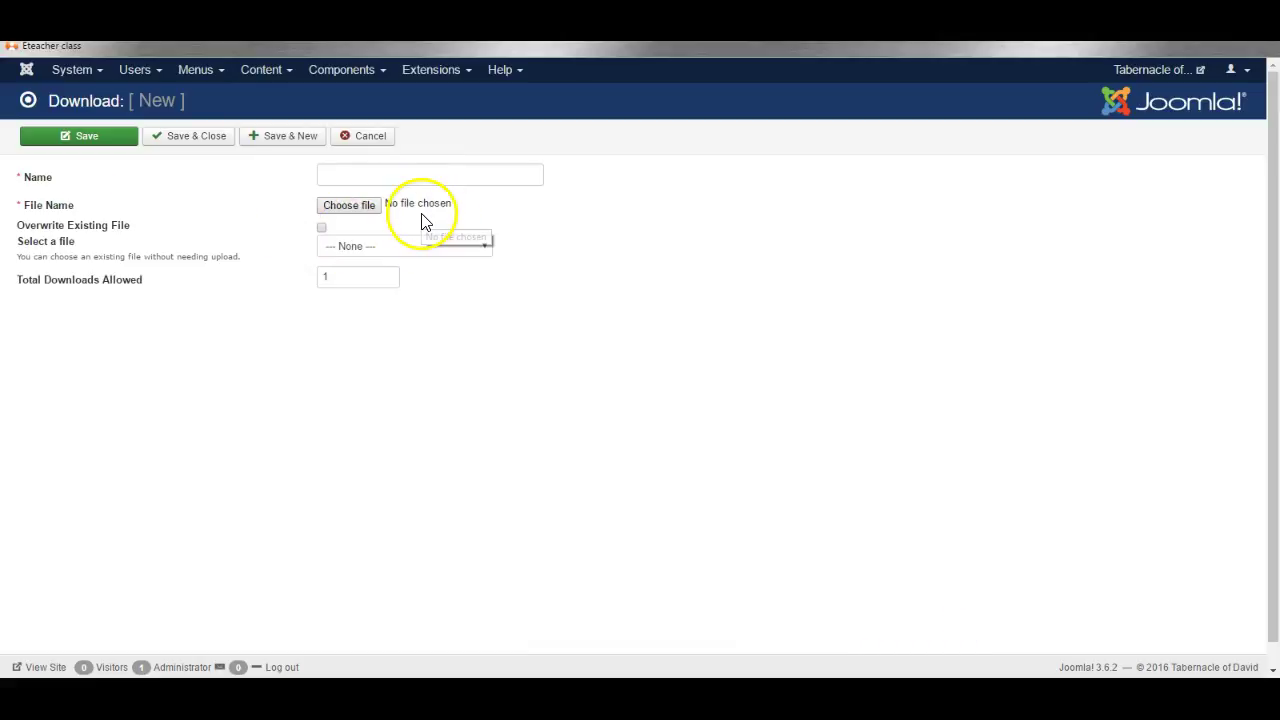
Discard the unsaved download and go to the Catalog > Products list.
{"action": "left_click", "coordinate": [372, 137]}
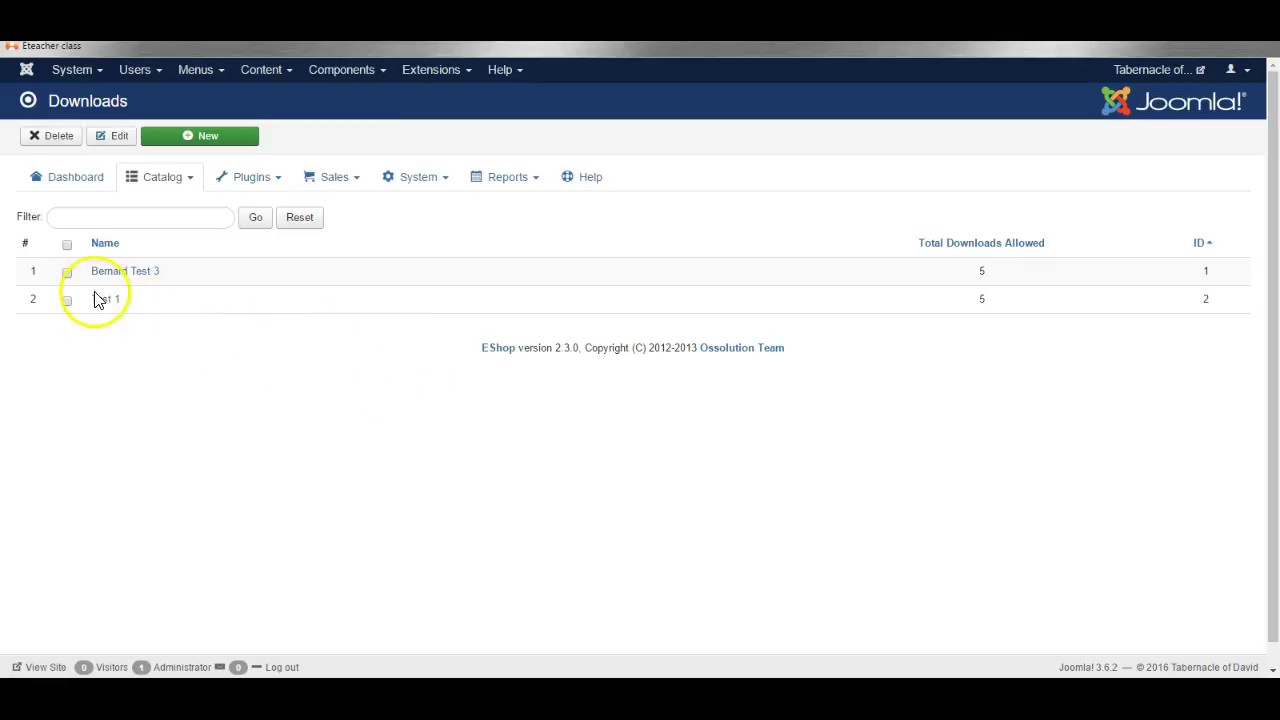
{"action": "left_click", "coordinate": [168, 178]}
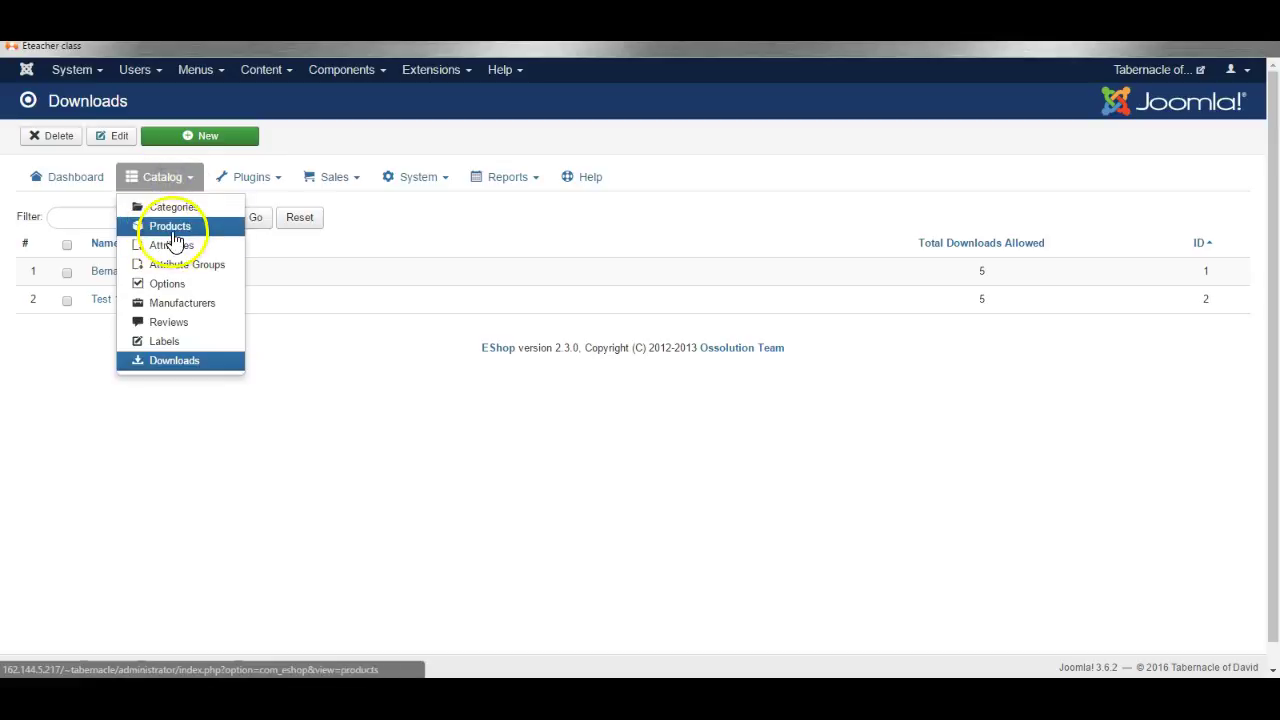
{"action": "left_click", "coordinate": [172, 229]}
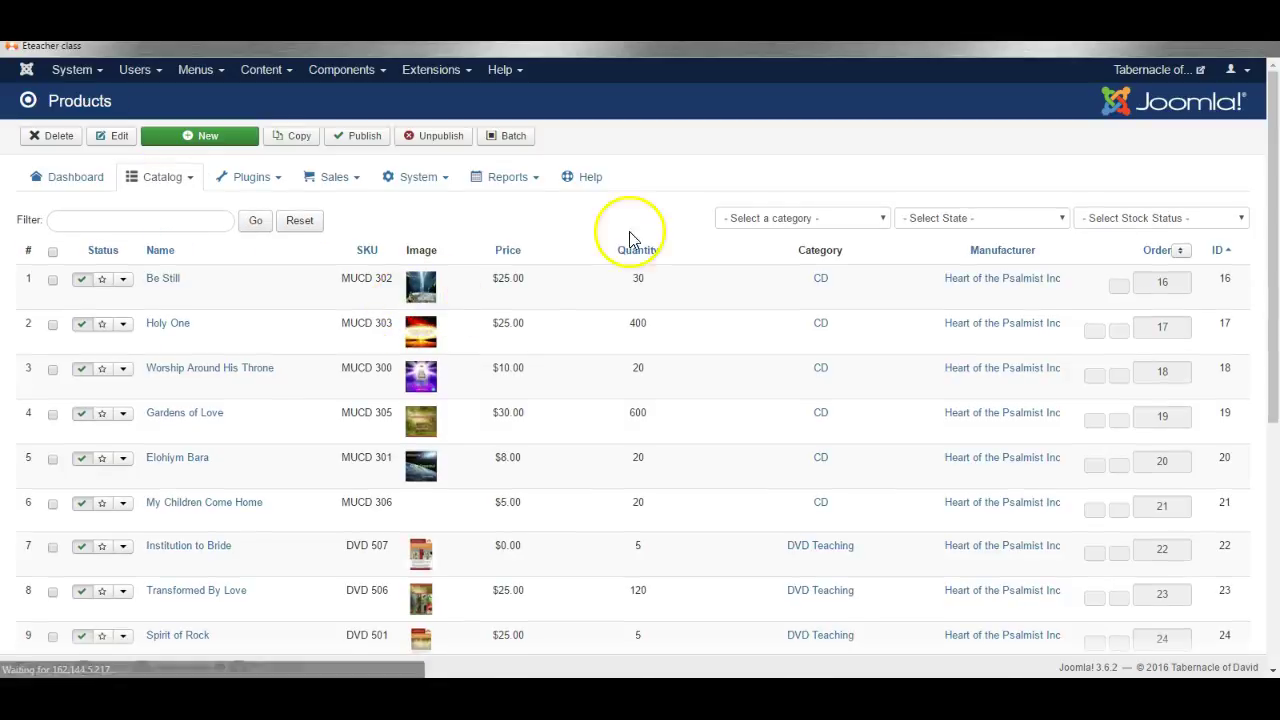
Start a new EShop product and scroll through its General tab.
{"action": "left_click", "coordinate": [208, 141]}
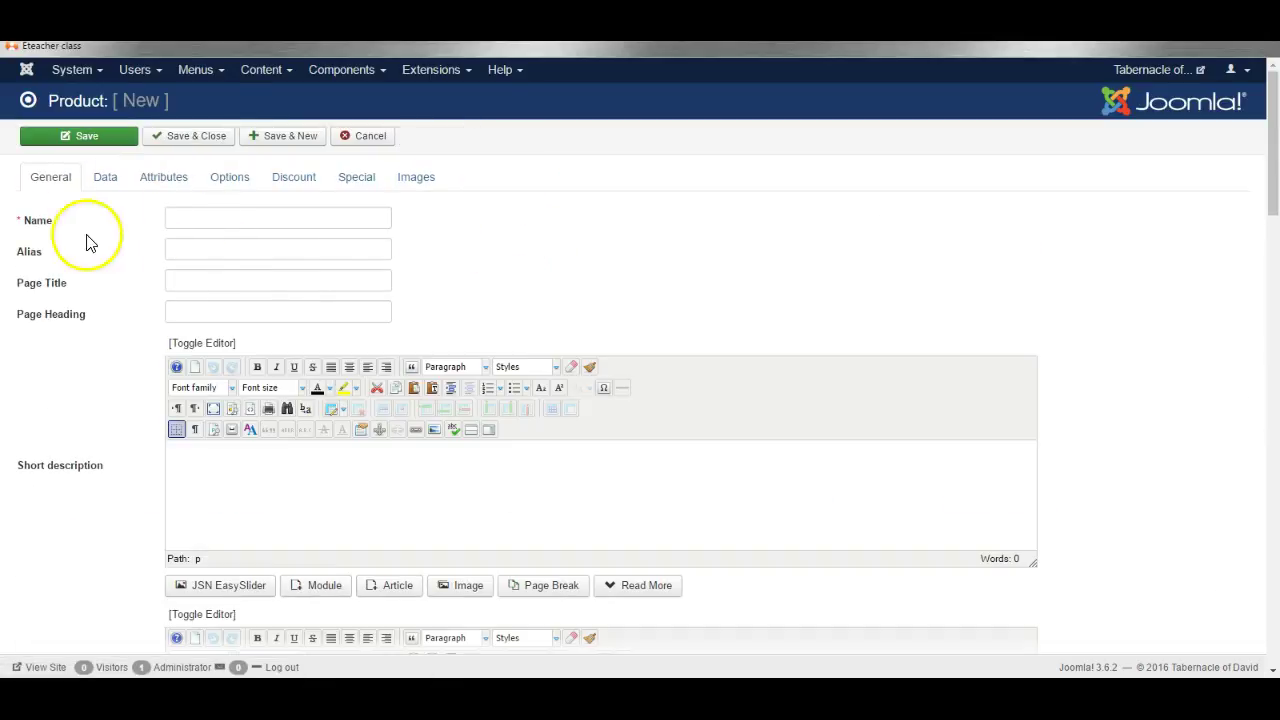
{"action": "scroll", "coordinate": [97, 422], "scroll_direction": "down", "scroll_amount": 1}
{"action": "scroll", "coordinate": [63, 163], "scroll_direction": "up", "scroll_amount": 1}
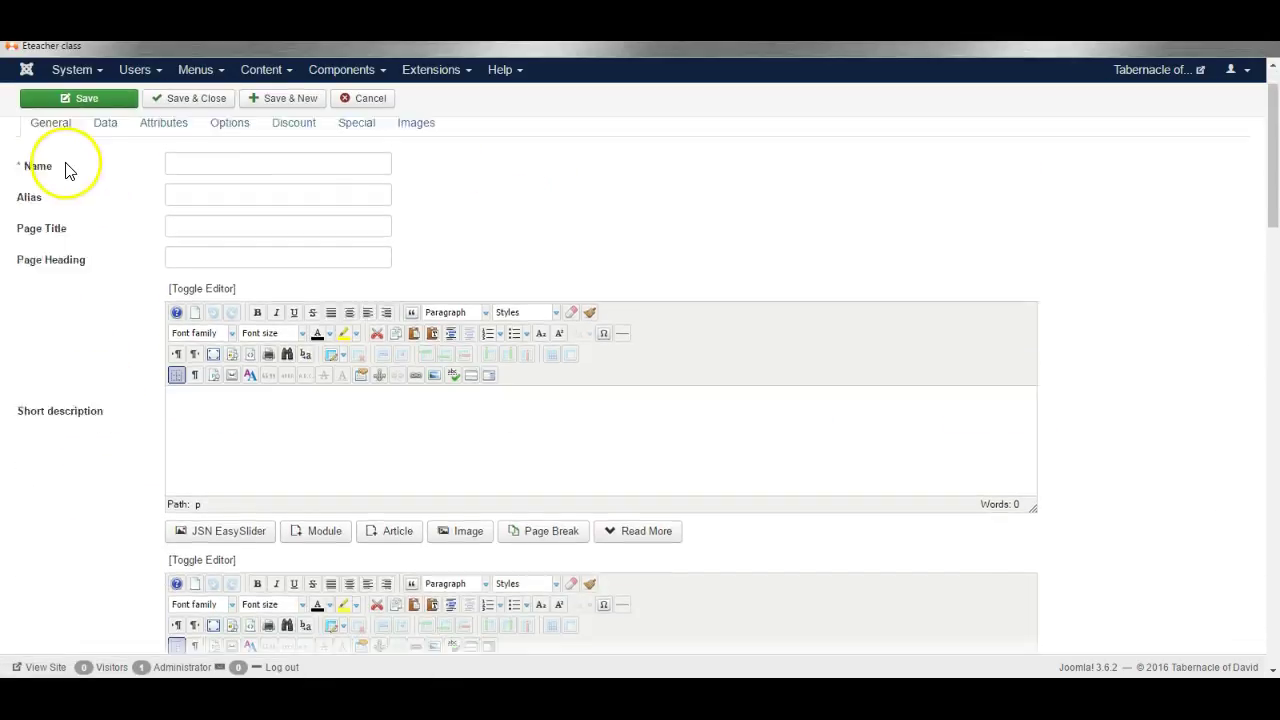
{"action": "scroll", "coordinate": [120, 286], "scroll_direction": "down", "scroll_amount": 3}
{"action": "scroll", "coordinate": [54, 200], "scroll_direction": "up", "scroll_amount": 1}
{"action": "scroll", "coordinate": [80, 240], "scroll_direction": "up", "scroll_amount": 1}
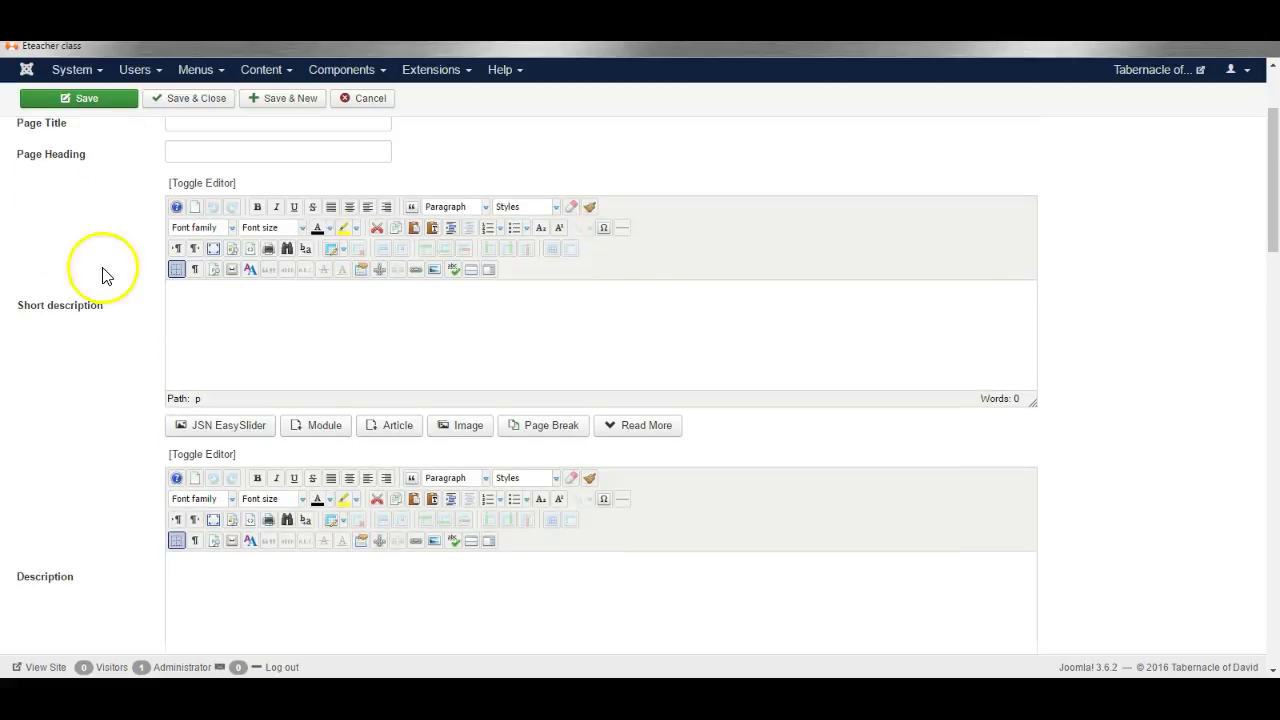
{"action": "scroll", "coordinate": [200, 400], "scroll_direction": "down", "scroll_amount": 3}
{"action": "scroll", "coordinate": [150, 410], "scroll_direction": "up", "scroll_amount": 1}
{"action": "scroll", "coordinate": [60, 340], "scroll_direction": "up", "scroll_amount": 5}
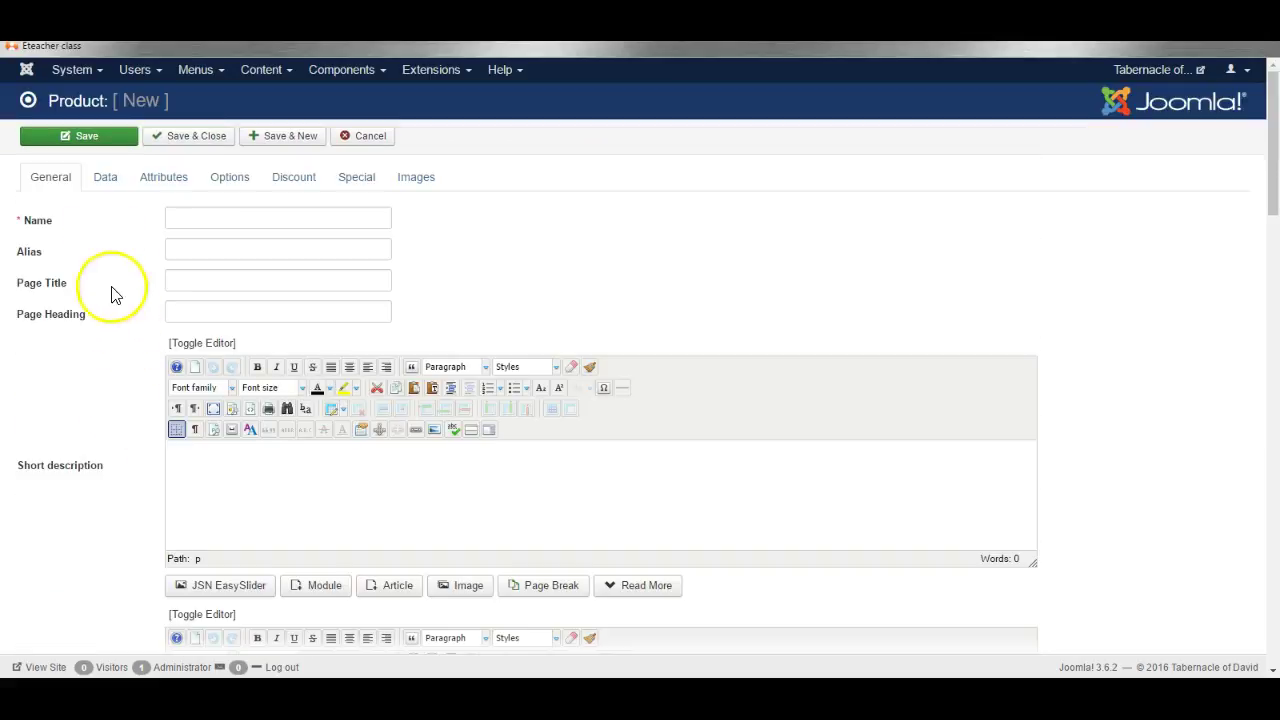
Show the product's Data tab and scroll down to the Downloads field.
{"action": "left_click", "coordinate": [106, 177]}
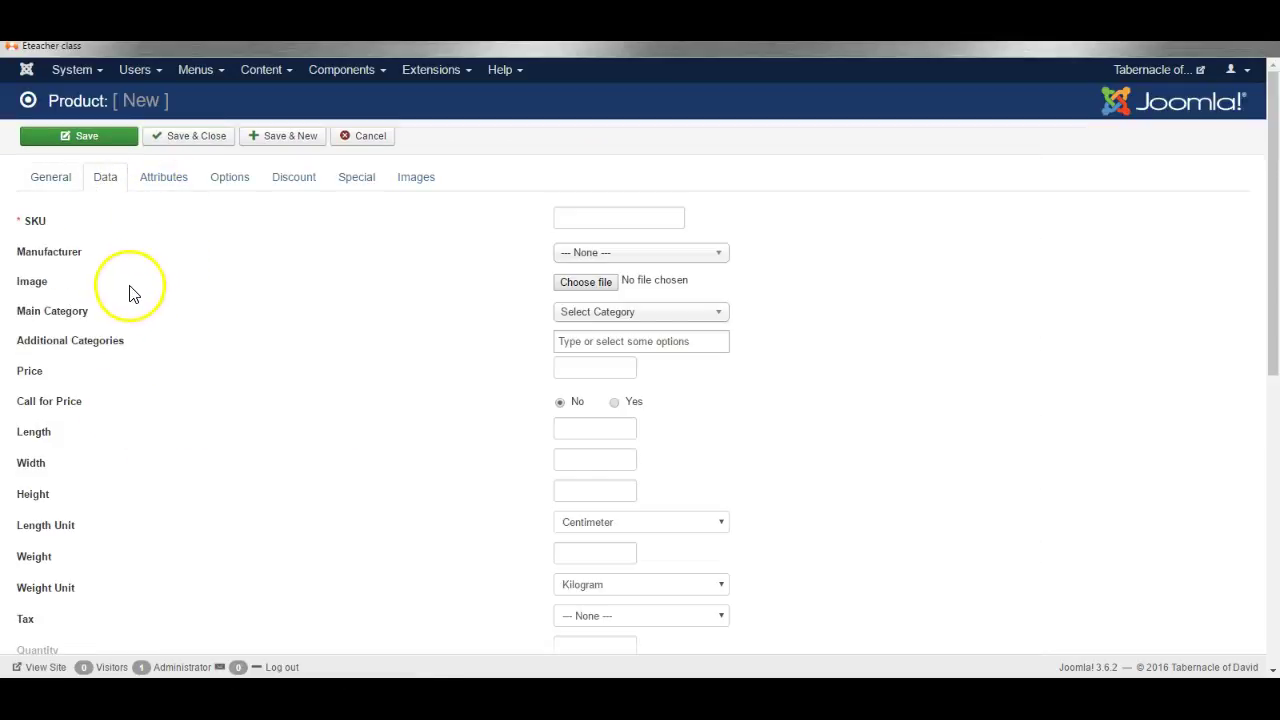
{"action": "scroll", "coordinate": [263, 340], "scroll_direction": "down", "scroll_amount": 3}
{"action": "scroll", "coordinate": [263, 343], "scroll_direction": "down", "scroll_amount": 1}
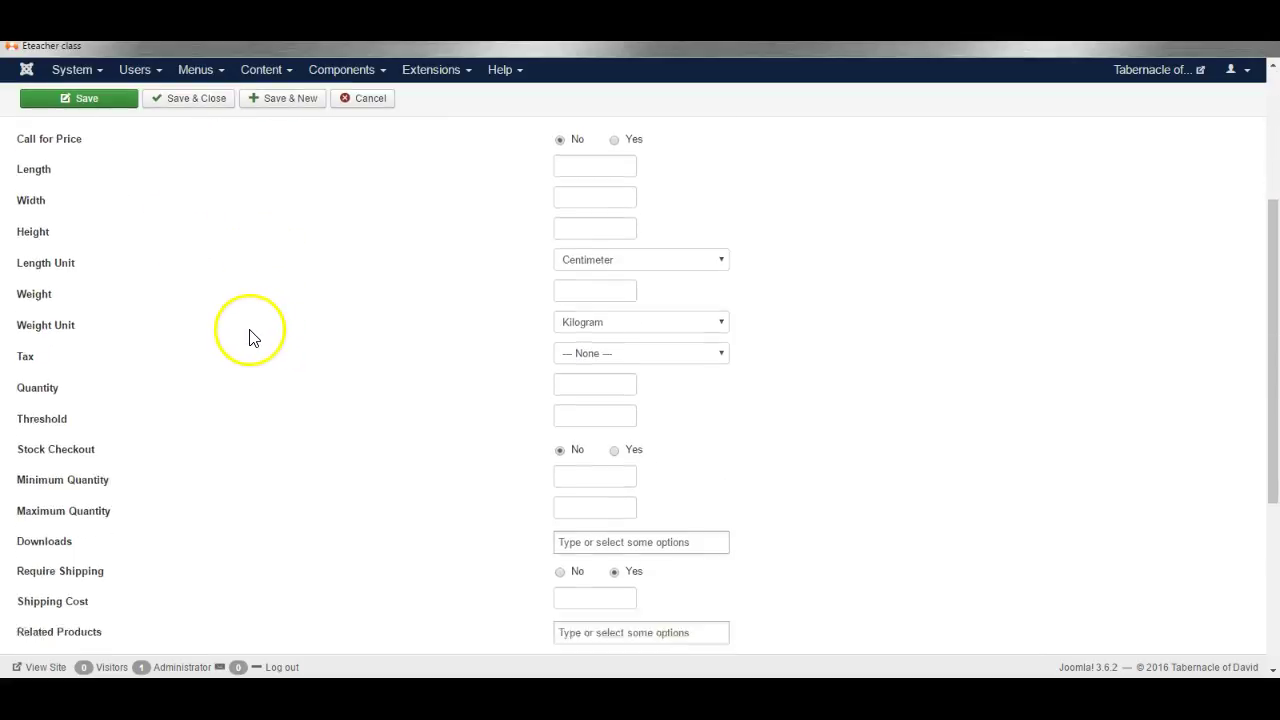
{"action": "scroll", "coordinate": [249, 337], "scroll_direction": "down", "scroll_amount": 3}
{"action": "scroll", "coordinate": [220, 365], "scroll_direction": "up", "scroll_amount": 8}
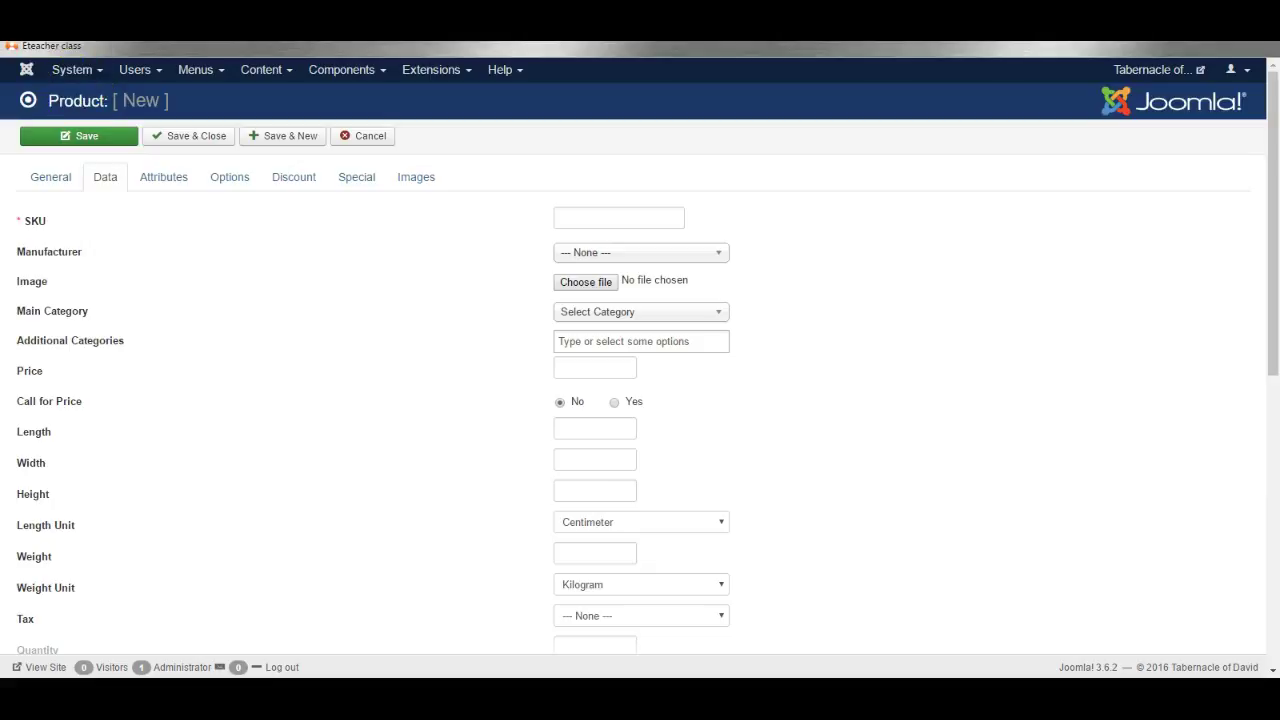
{"action": "scroll", "coordinate": [384, 440], "scroll_direction": "down", "scroll_amount": 3}
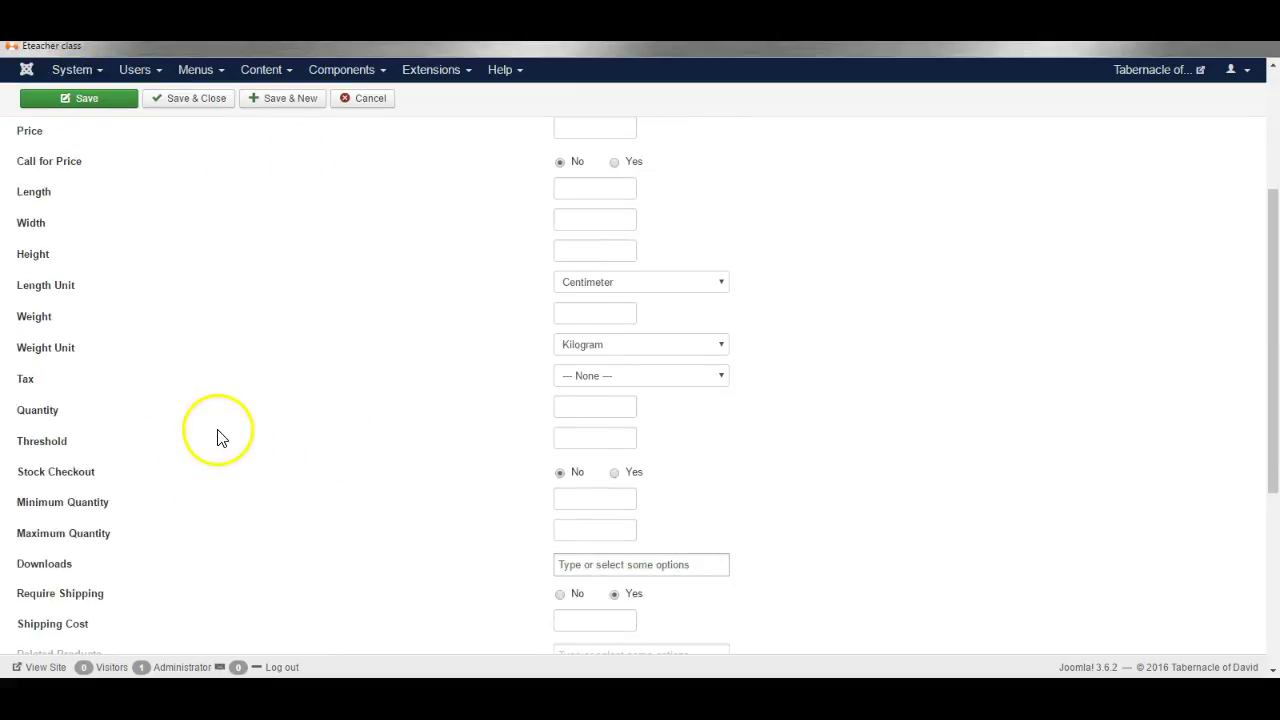
{"action": "scroll", "coordinate": [209, 449], "scroll_direction": "down", "scroll_amount": 2}
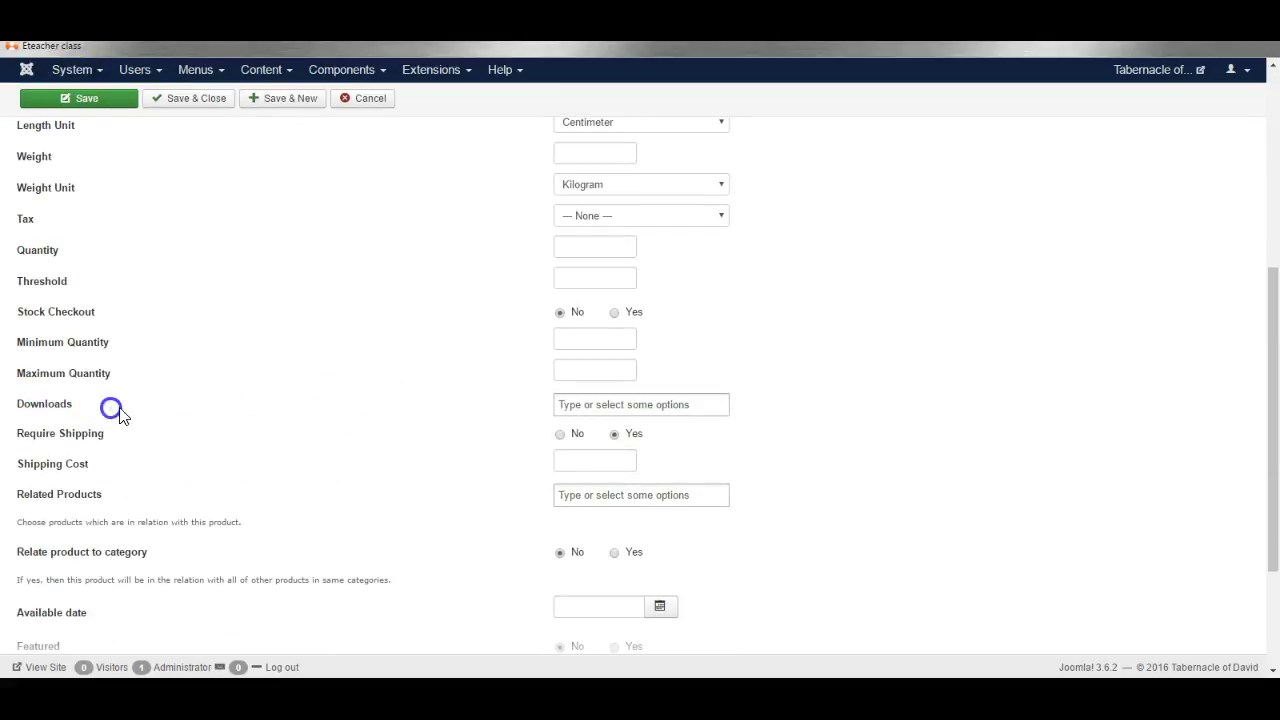
Attach the Bernard Test 3 download by typing 'b' in the Downloads field.
{"action": "left_click", "coordinate": [643, 404]}
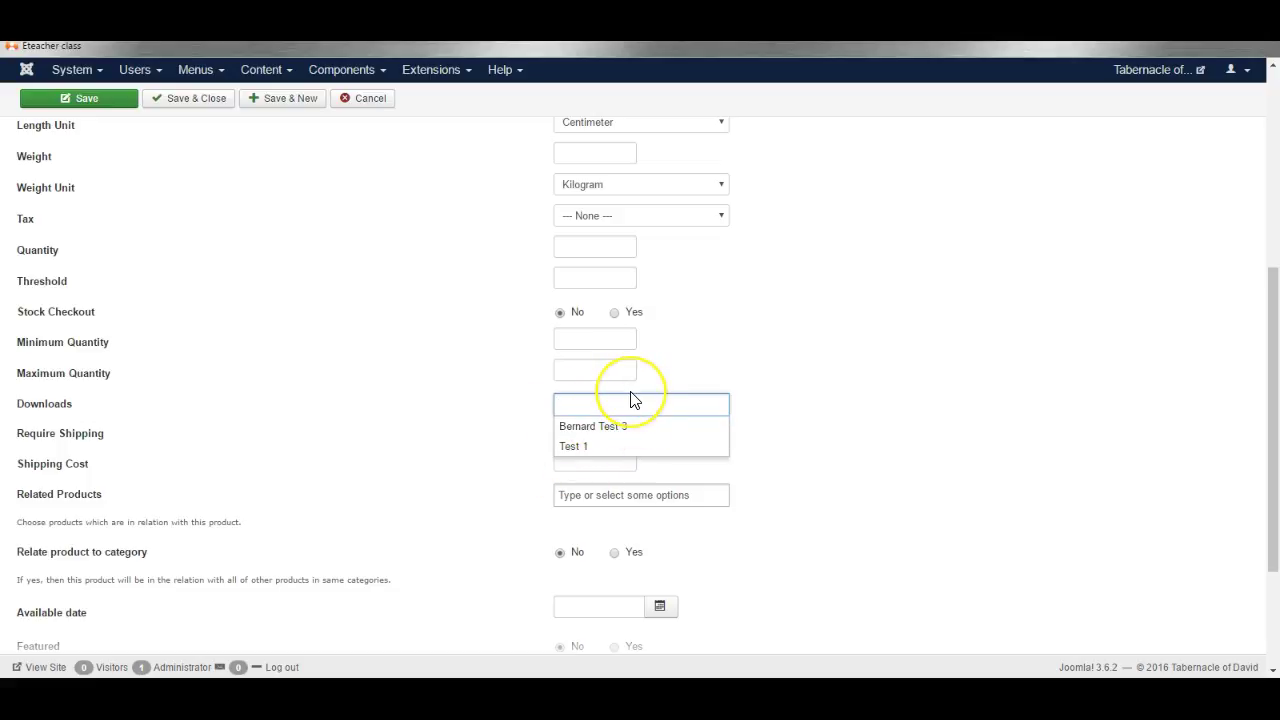
{"action": "type", "text": "ber"}
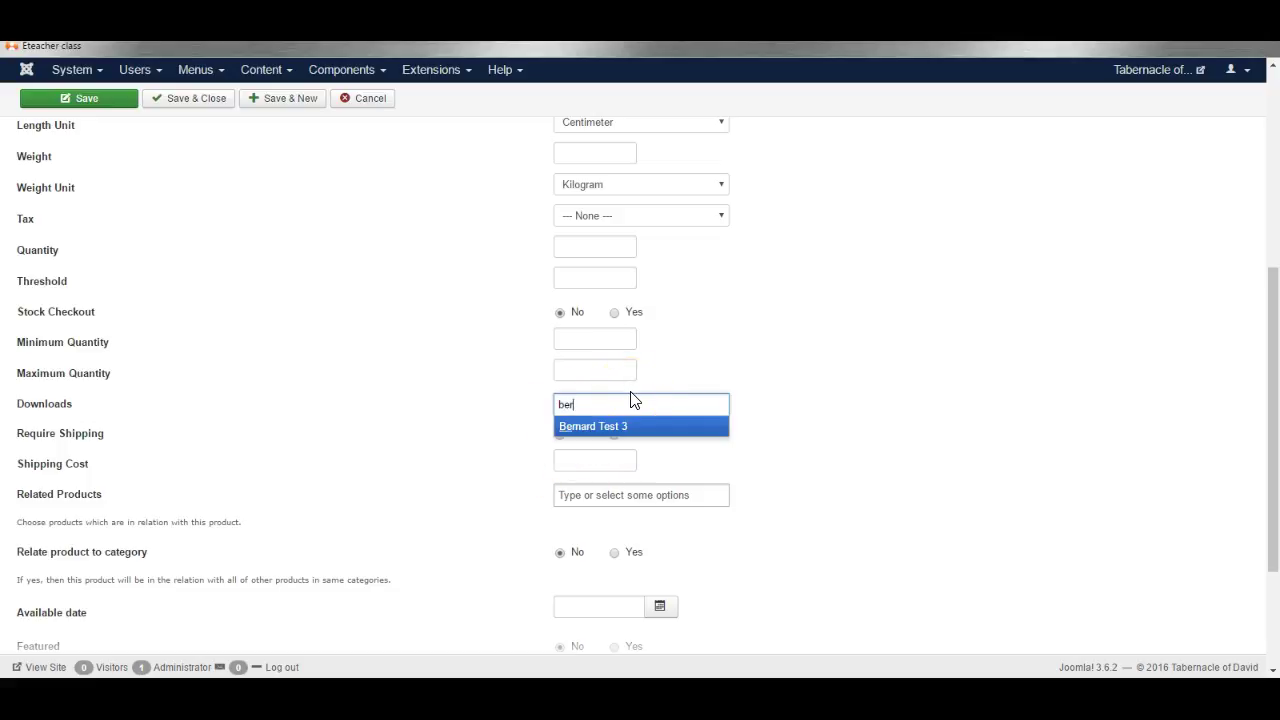
{"action": "left_click", "coordinate": [579, 432]}
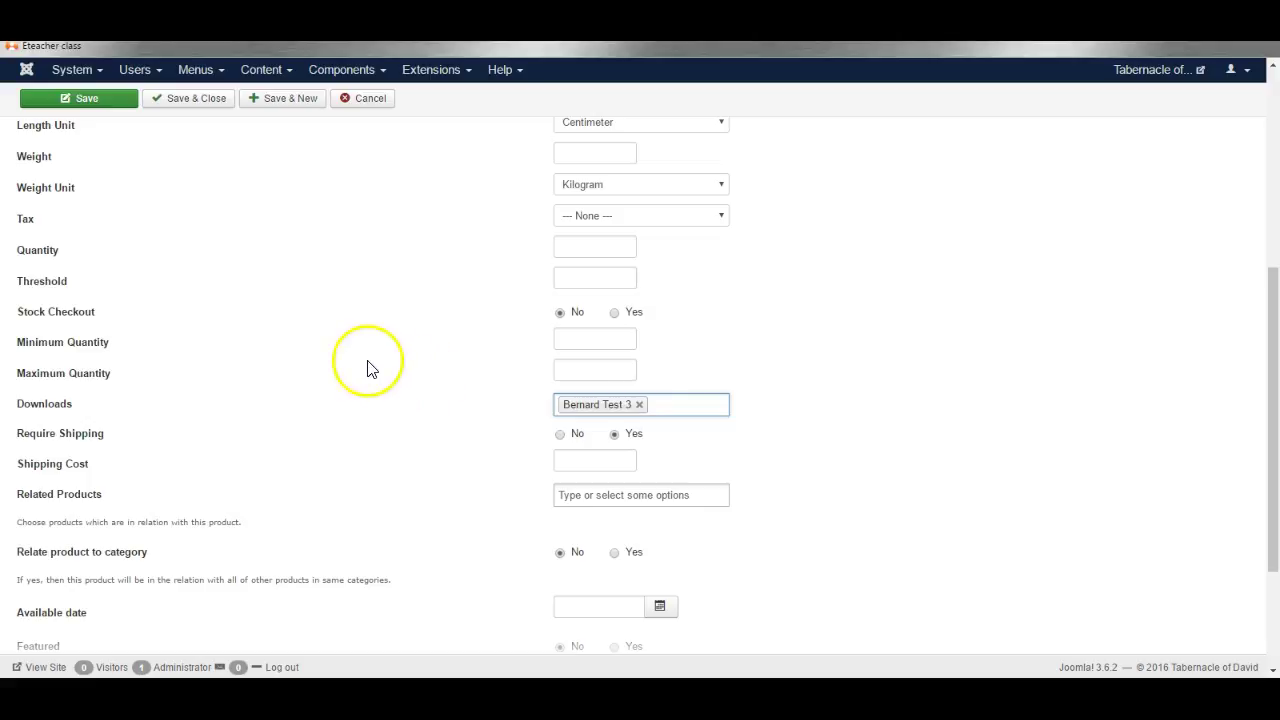
{"action": "scroll", "coordinate": [470, 405], "scroll_direction": "up", "scroll_amount": 4}
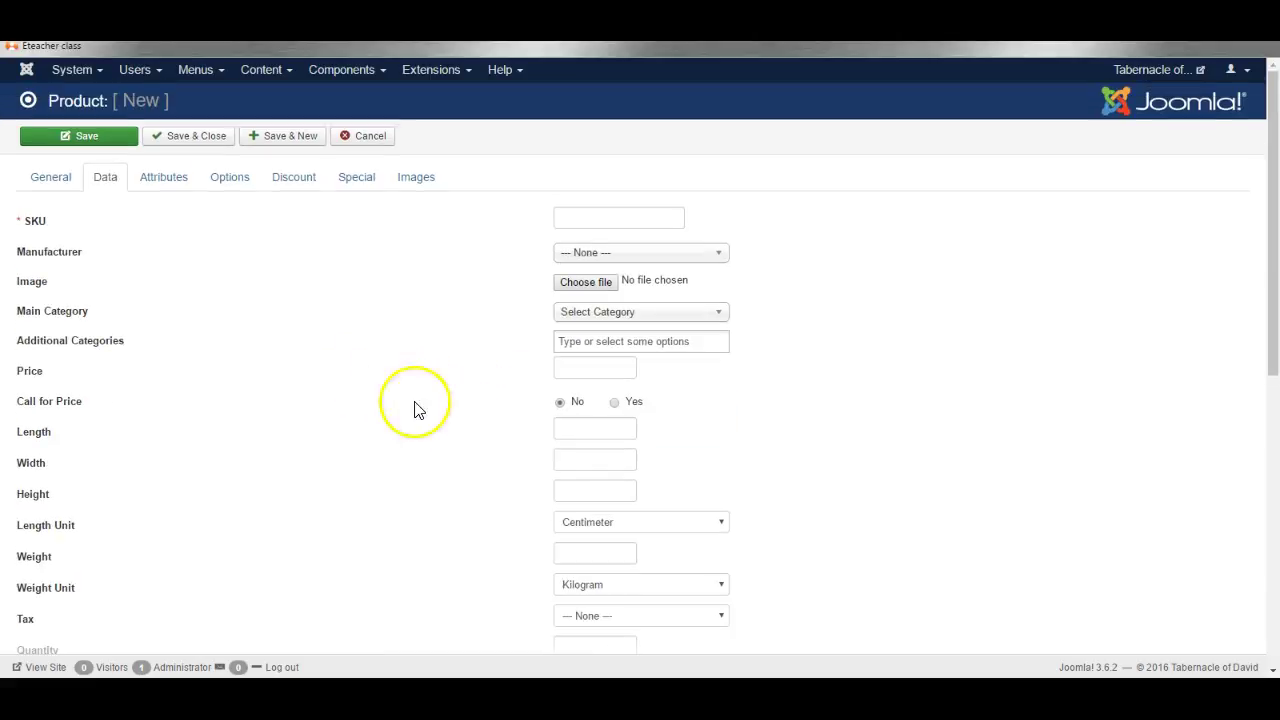
Enter the name 'Bernard Test' and short description 'Test file' on the General tab, then save.
{"action": "left_click", "coordinate": [57, 180]}
{"action": "left_click", "coordinate": [259, 215]}
{"action": "type", "text": "Bernard Test"}
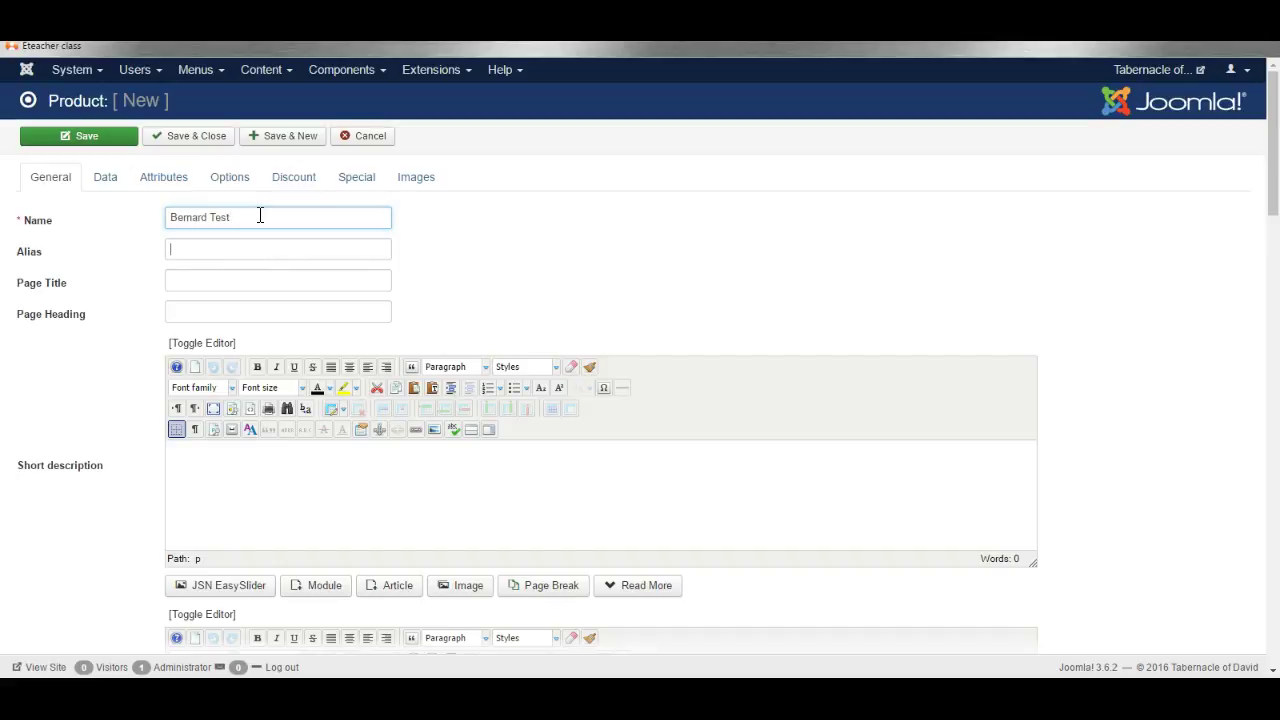
{"action": "left_click", "coordinate": [231, 275]}
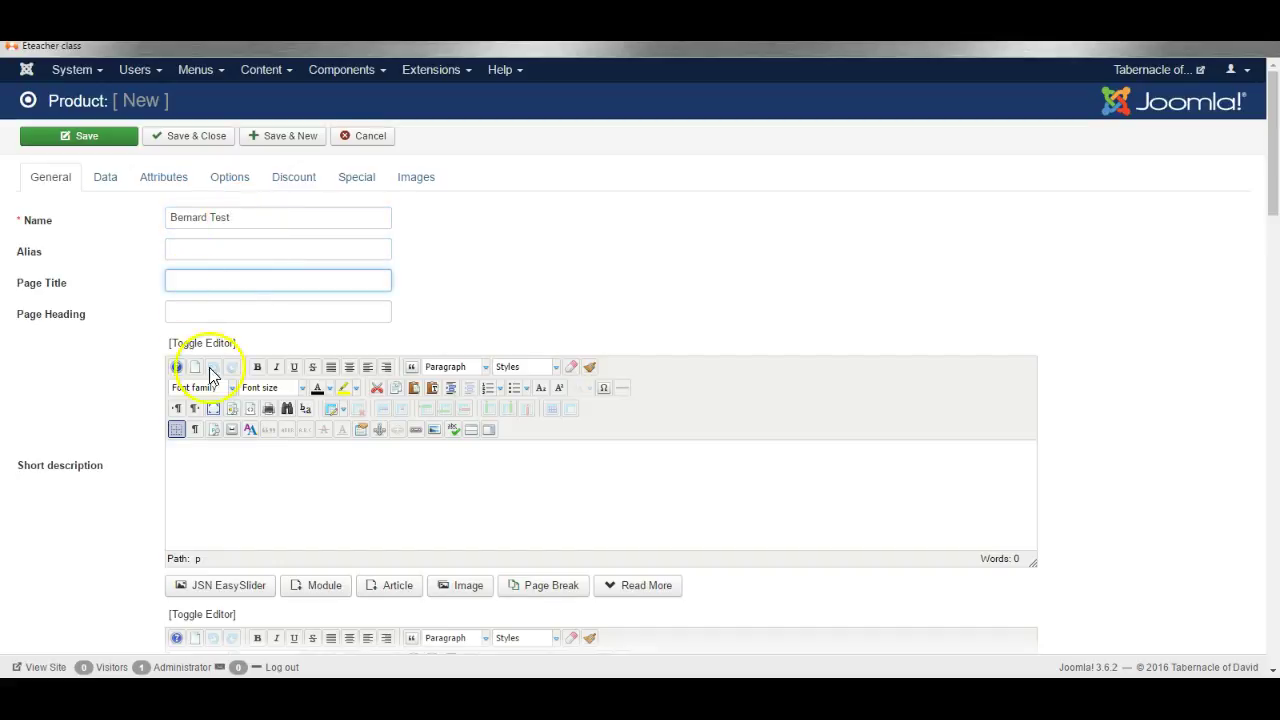
{"action": "left_click", "coordinate": [256, 466]}
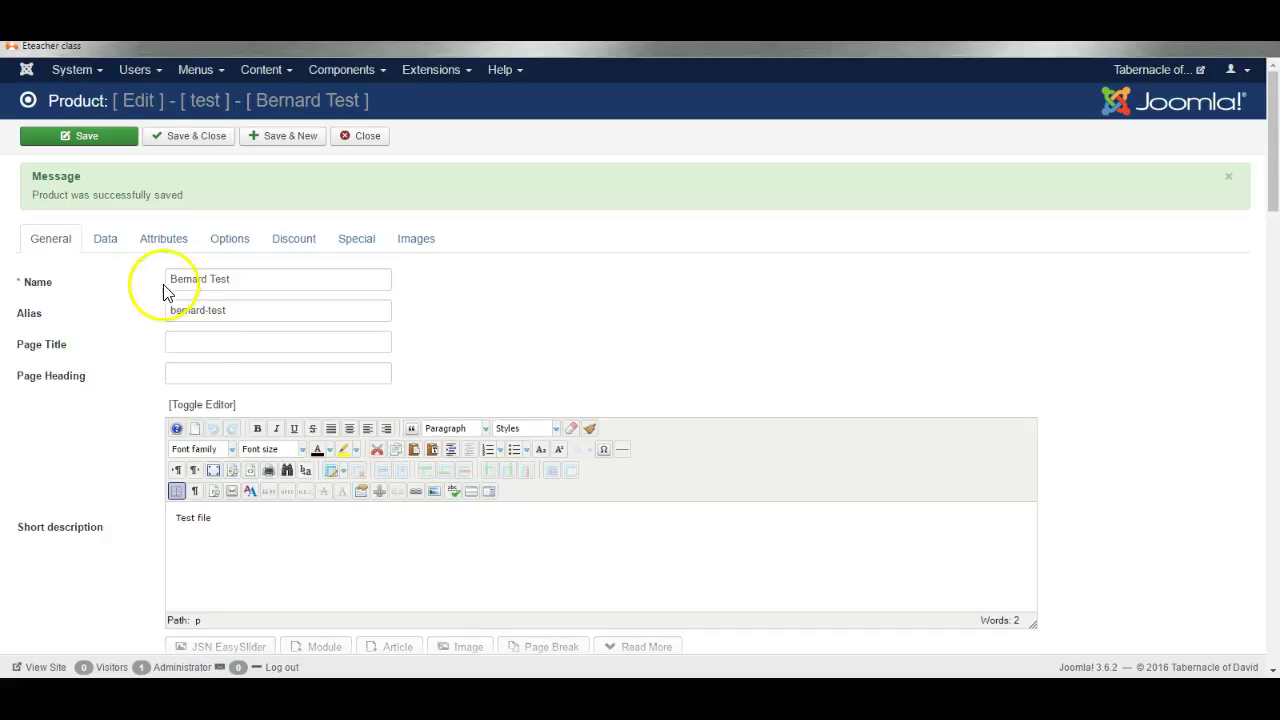
Review the saved product's Data tab, checking SKU, price 10 and the Bernard Test 3 download.
{"action": "scroll", "coordinate": [145, 340], "scroll_direction": "down", "scroll_amount": 3}
{"action": "scroll", "coordinate": [130, 400], "scroll_direction": "up", "scroll_amount": 3}
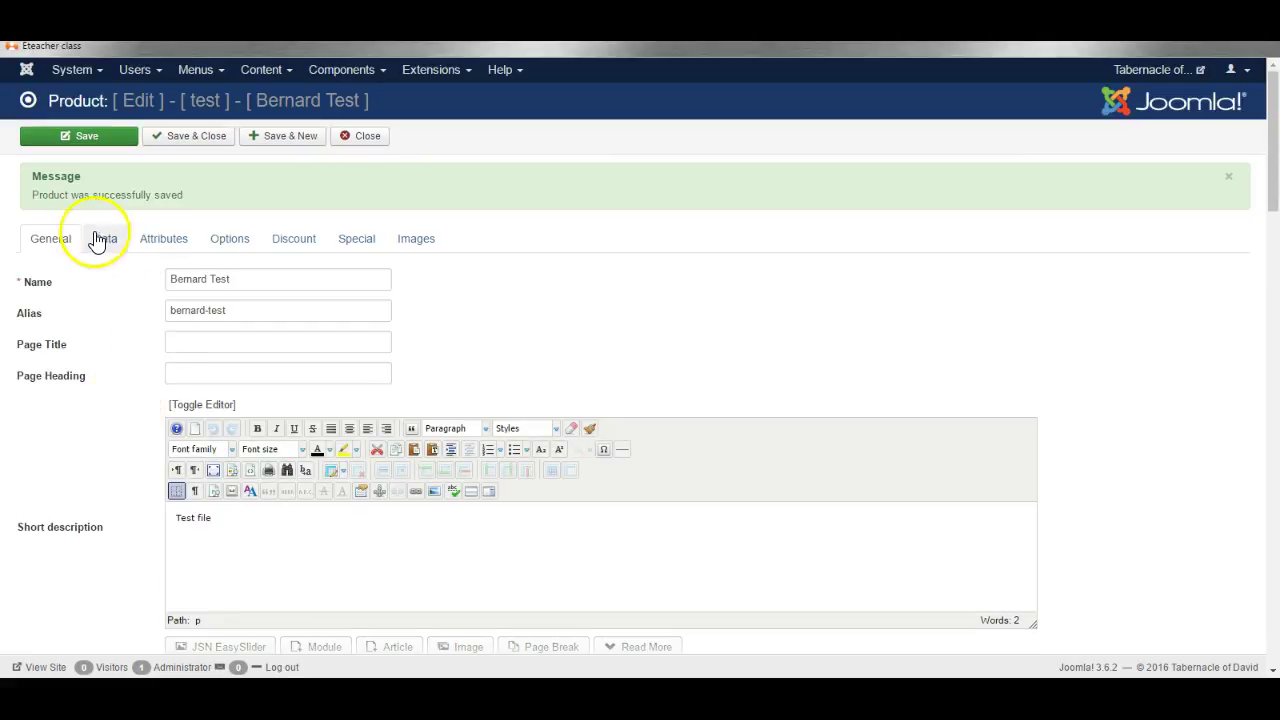
{"action": "left_click", "coordinate": [95, 240]}
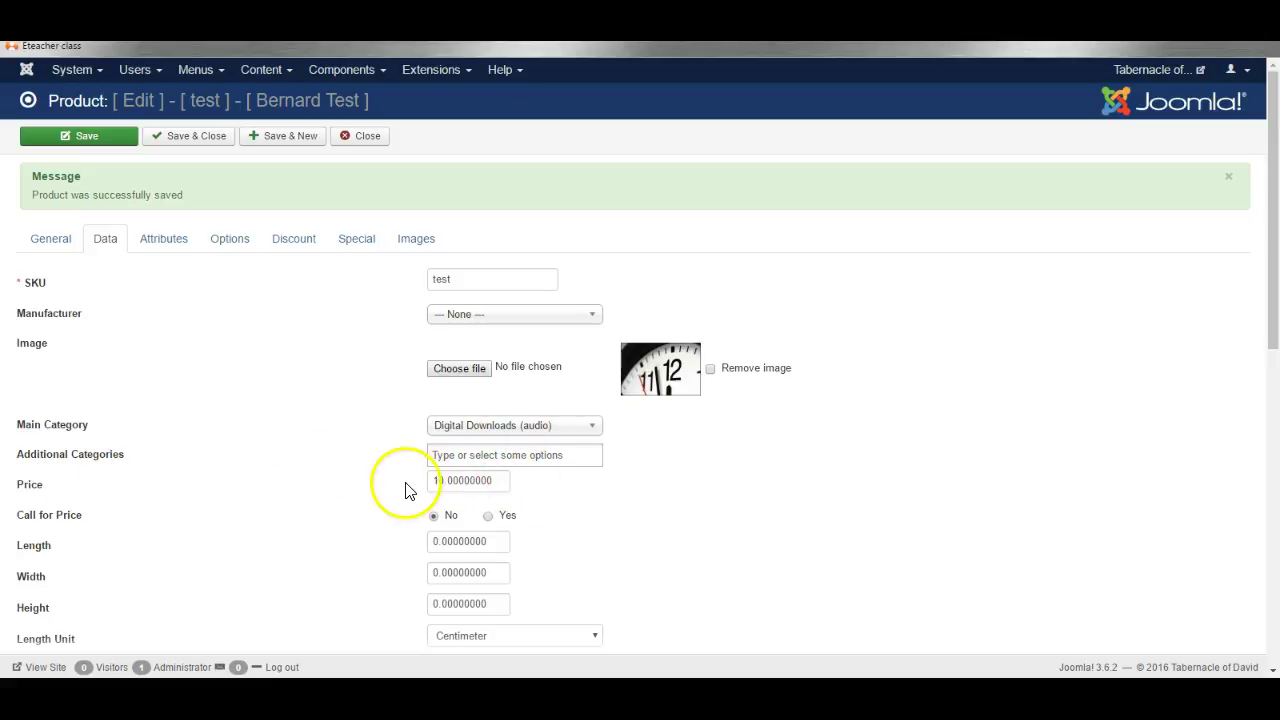
{"action": "scroll", "coordinate": [390, 488], "scroll_direction": "down", "scroll_amount": 2}
{"action": "scroll", "coordinate": [376, 488], "scroll_direction": "down", "scroll_amount": 1}
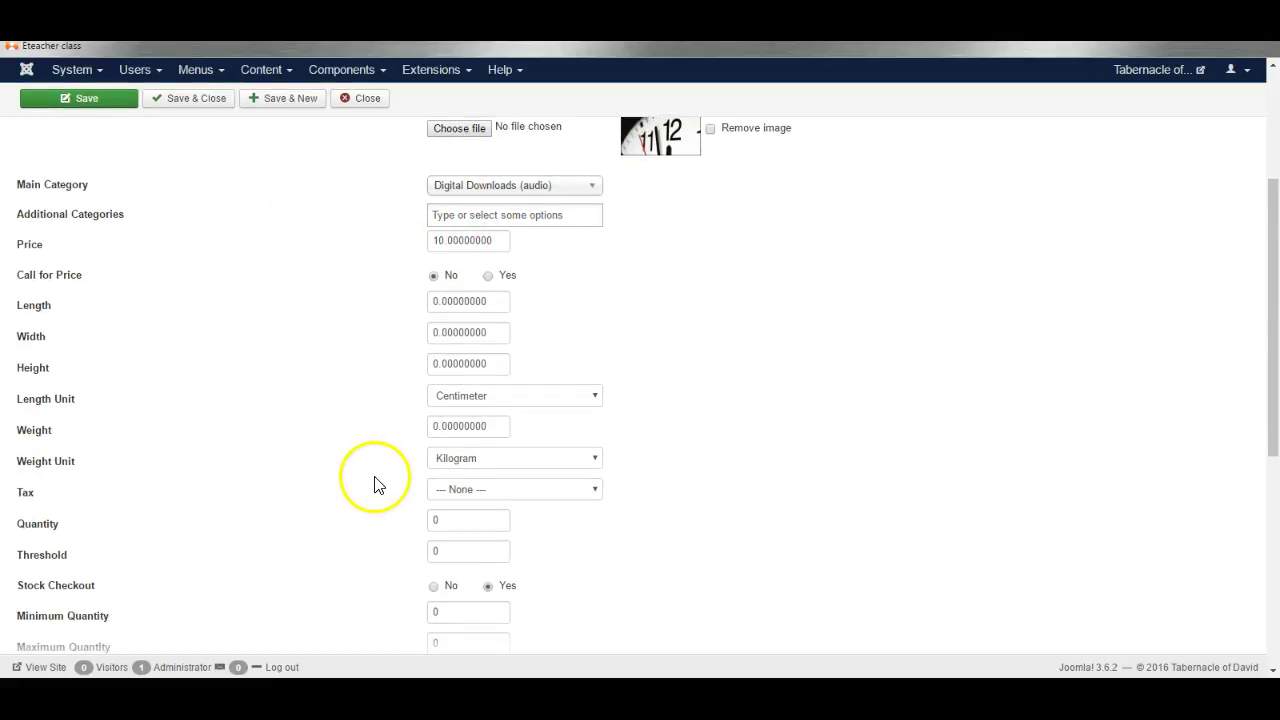
{"action": "scroll", "coordinate": [375, 485], "scroll_direction": "down", "scroll_amount": 2}
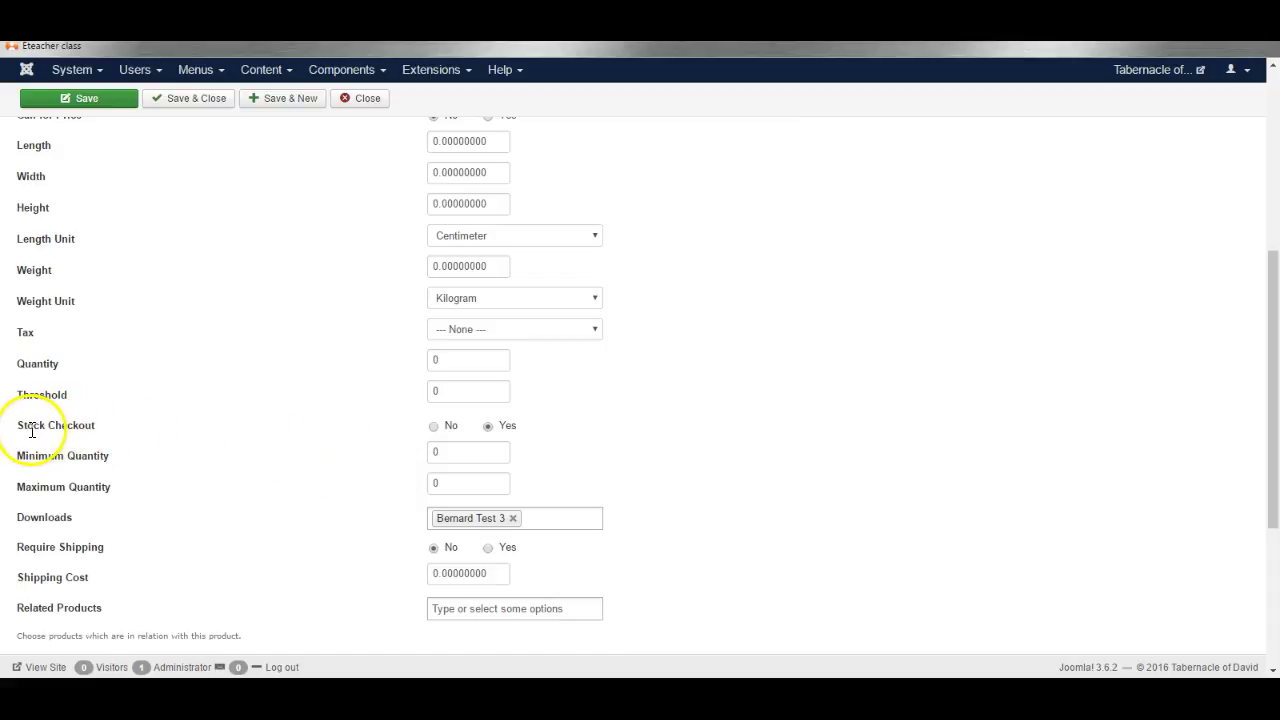
Adjust fields lower in the Data tab and save Bernard Test again.
{"action": "left_click", "coordinate": [117, 428]}
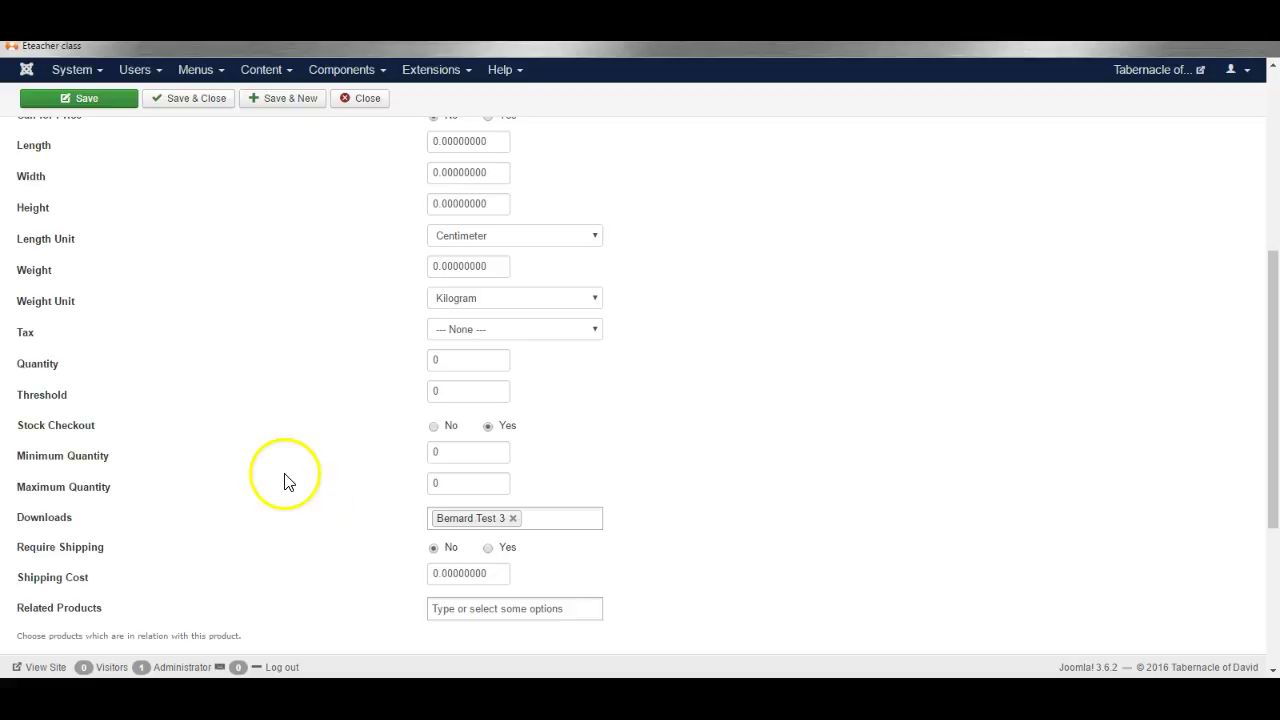
{"action": "left_click_drag", "start_coordinate": [9, 414], "coordinate": [80, 423]}
{"action": "left_click", "coordinate": [140, 428]}
{"action": "scroll", "coordinate": [336, 487], "scroll_direction": "down", "scroll_amount": 3}
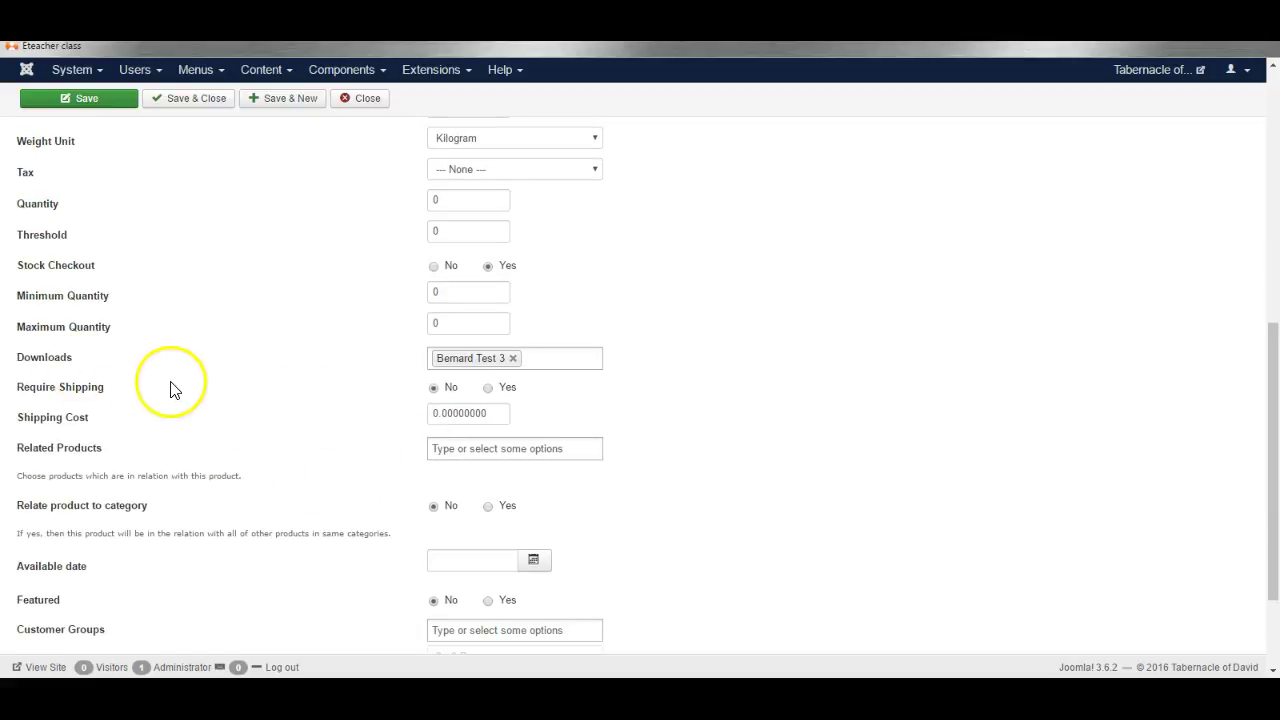
{"action": "scroll", "coordinate": [360, 405], "scroll_direction": "down", "scroll_amount": 3}
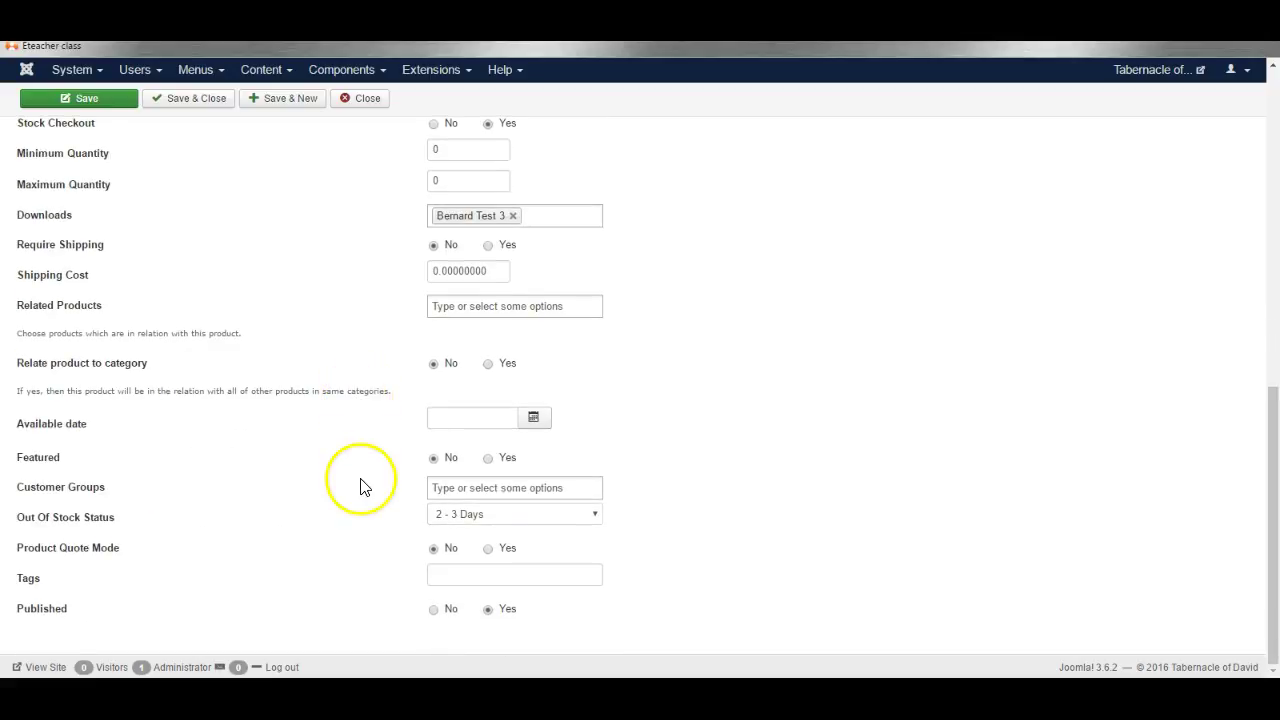
{"action": "scroll", "coordinate": [316, 497], "scroll_direction": "up", "scroll_amount": 5}
{"action": "scroll", "coordinate": [297, 477], "scroll_direction": "up", "scroll_amount": 5}
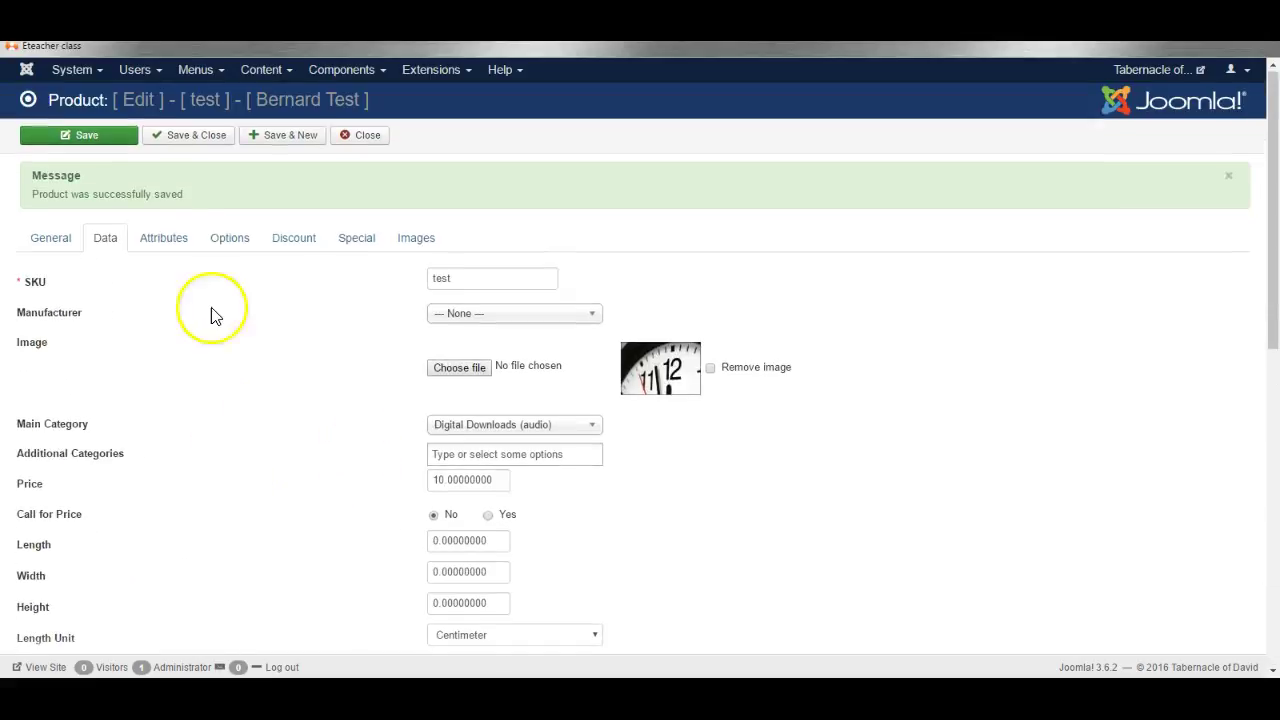
{"action": "left_click", "coordinate": [97, 136]}
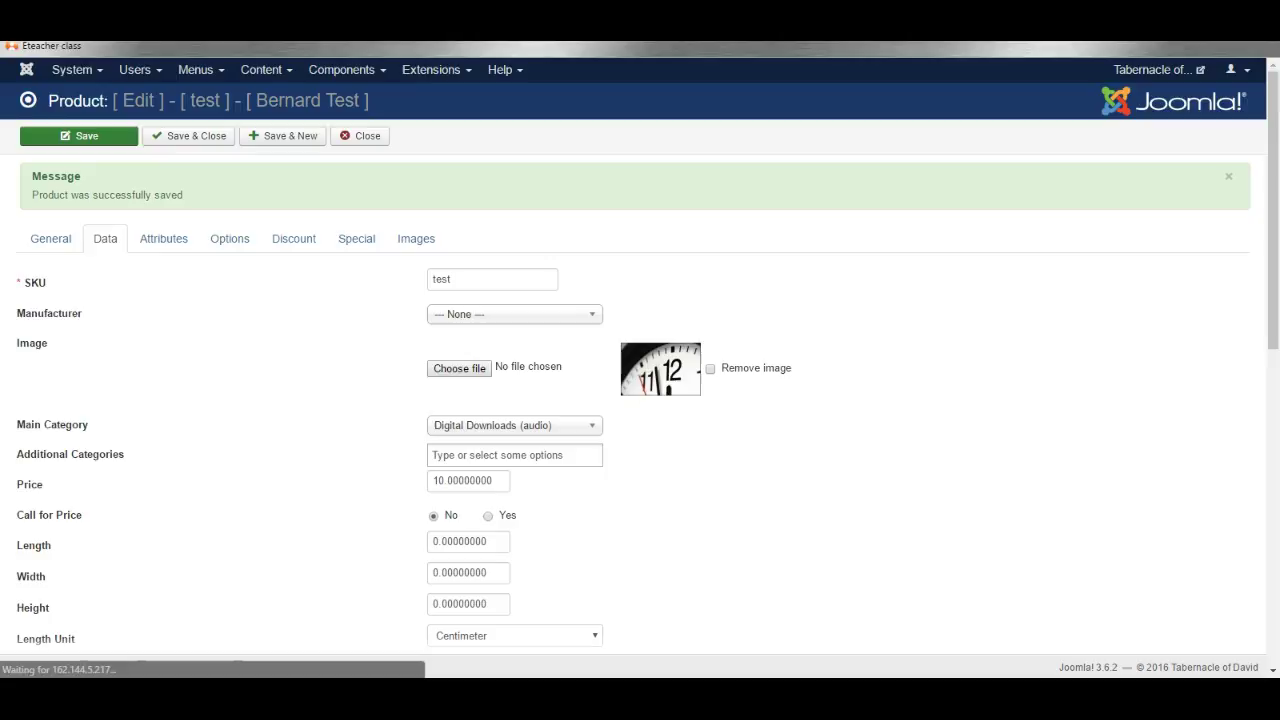
On the storefront, open the Bernard Test product page showing its $10.00 price.
{"action": "scroll", "coordinate": [600, 400], "scroll_direction": "down", "scroll_amount": 3}
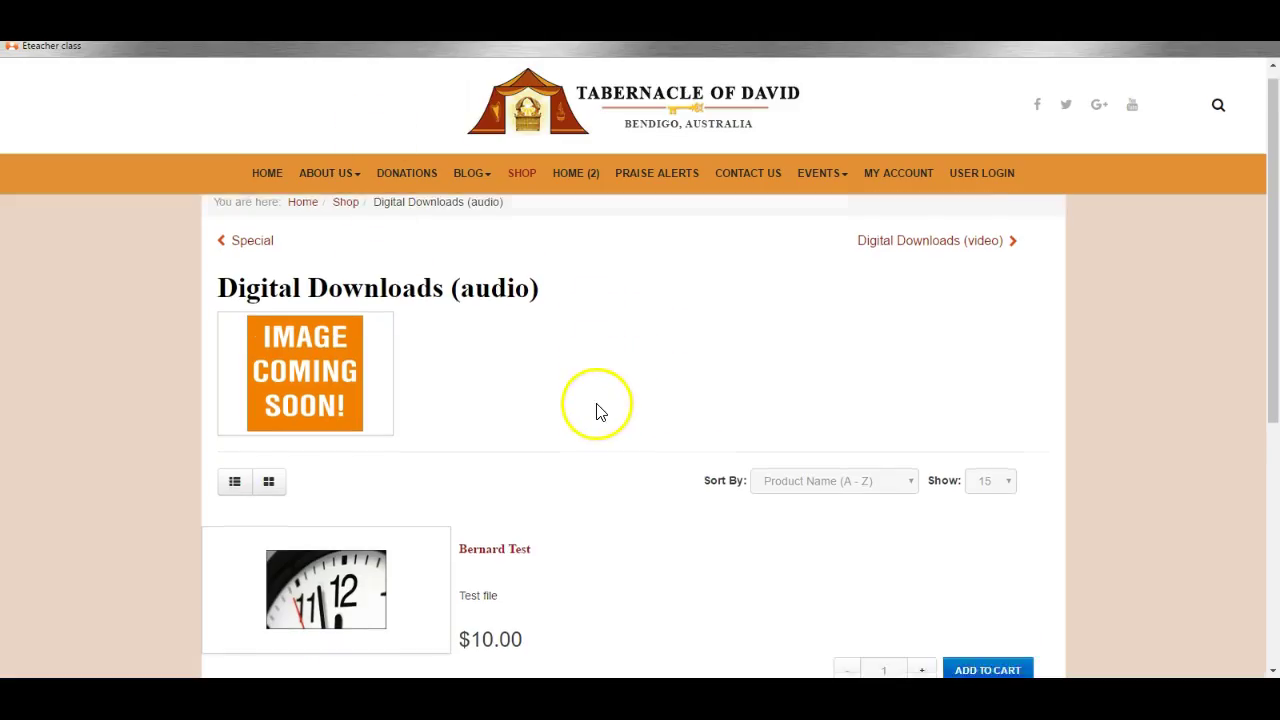
{"action": "scroll", "coordinate": [420, 280], "scroll_direction": "up", "scroll_amount": 1}
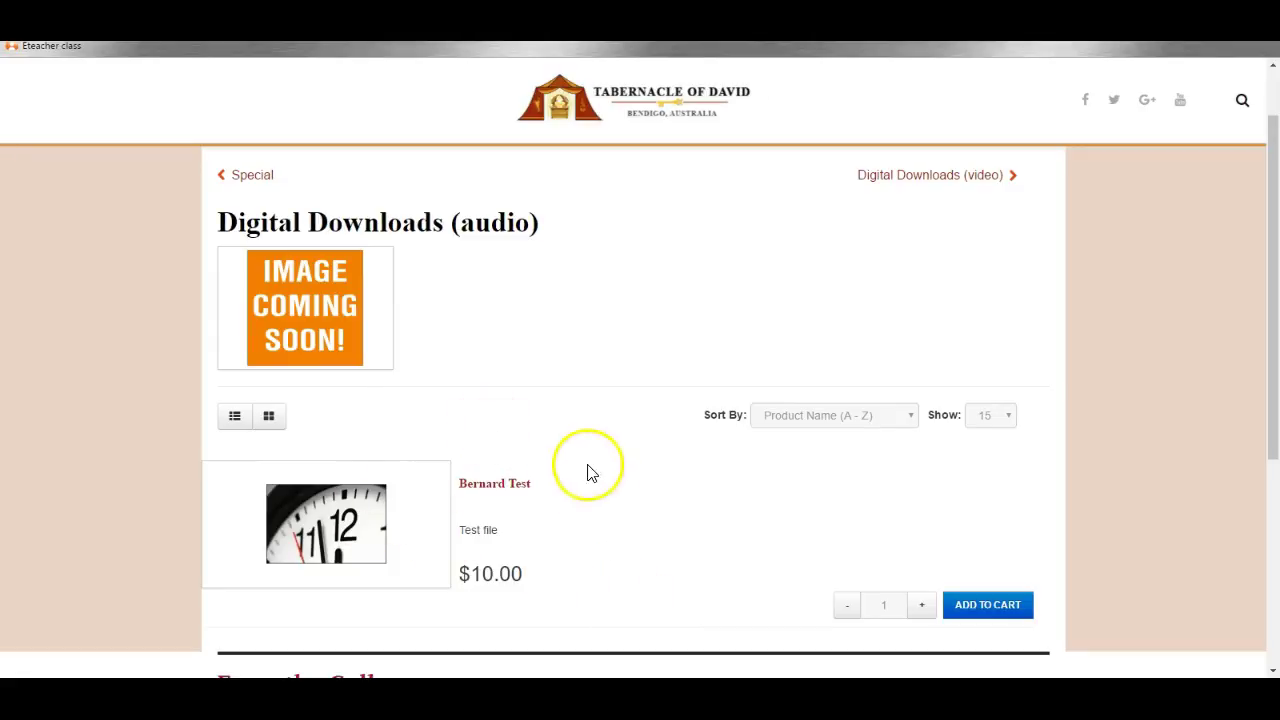
{"action": "left_click", "coordinate": [504, 483]}
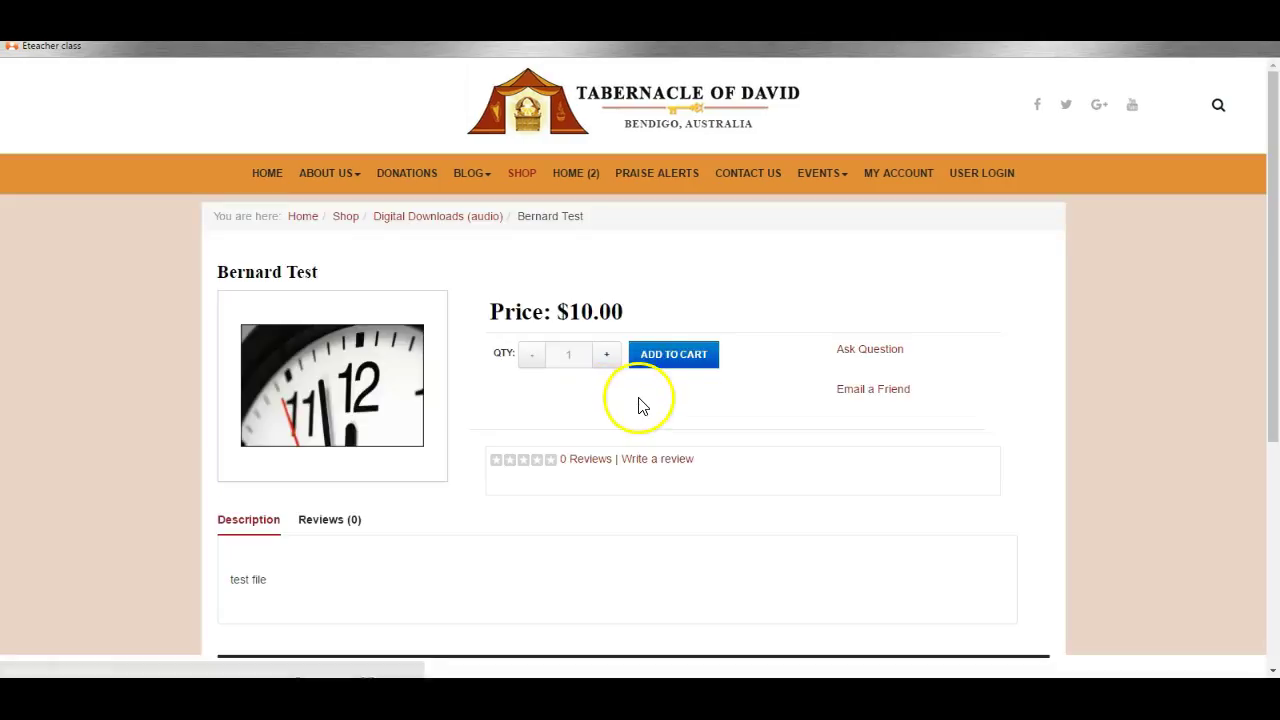